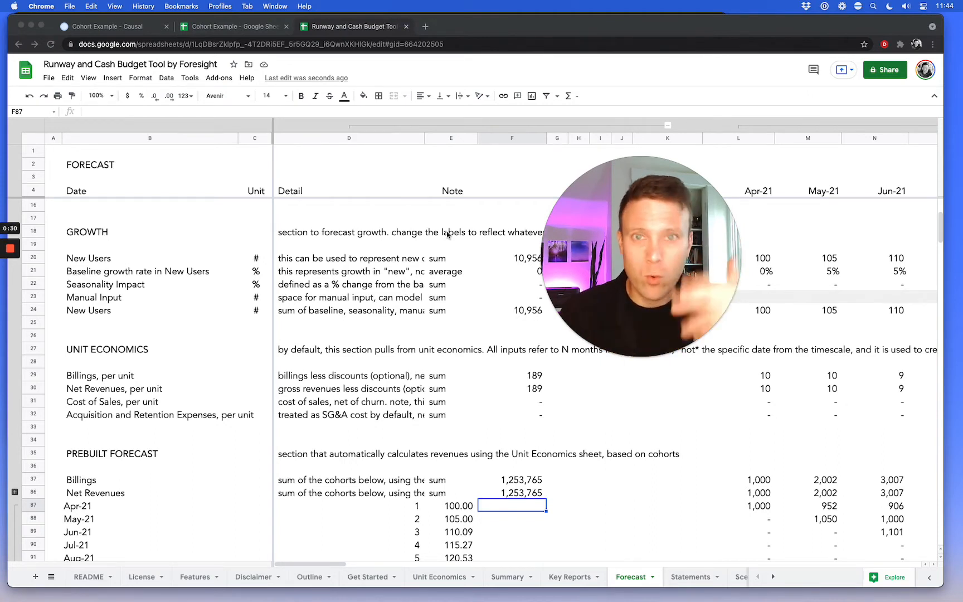
- Examine the Cohort Example sheet and the Apr-21 to Jun-21 cohort rows in the Forecast sheet's Prebuilt Forecast section
{"action": "left_click", "coordinate": [258, 31]}
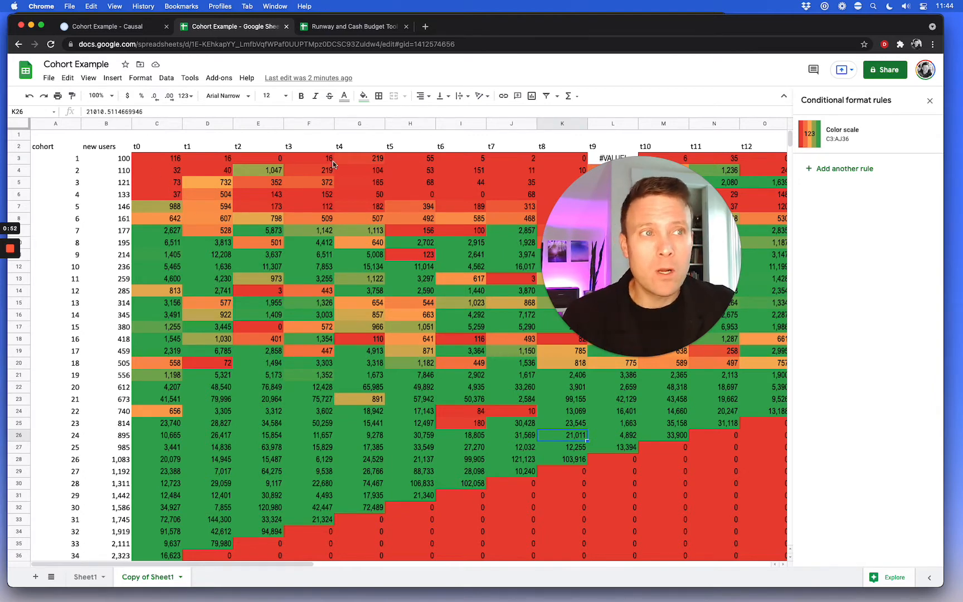
{"action": "left_click", "coordinate": [337, 29]}
{"action": "scroll", "coordinate": [98, 360], "scroll_direction": "down", "scroll_amount": 5}
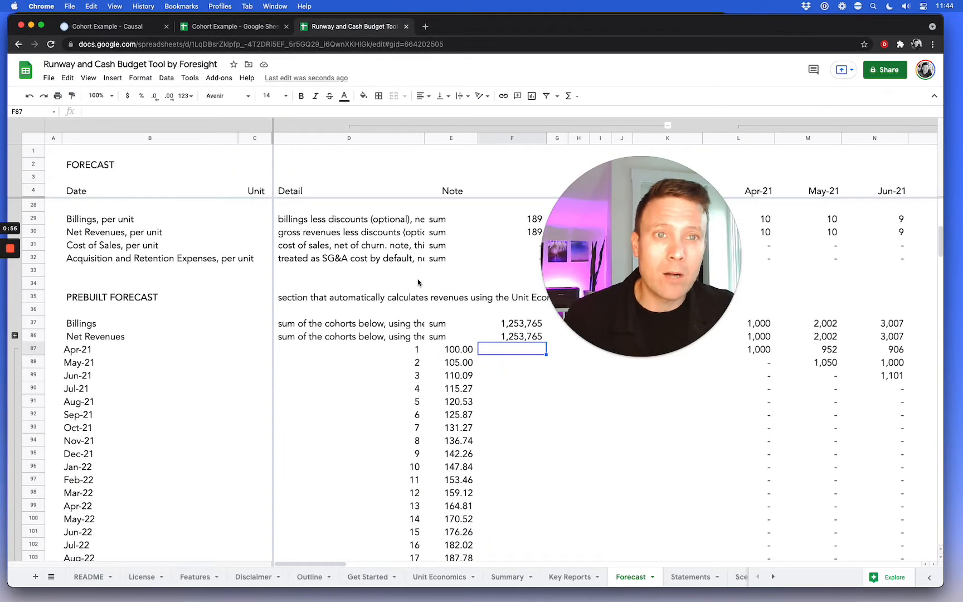
{"action": "left_click_drag", "start_coordinate": [98, 351], "coordinate": [95, 492]}
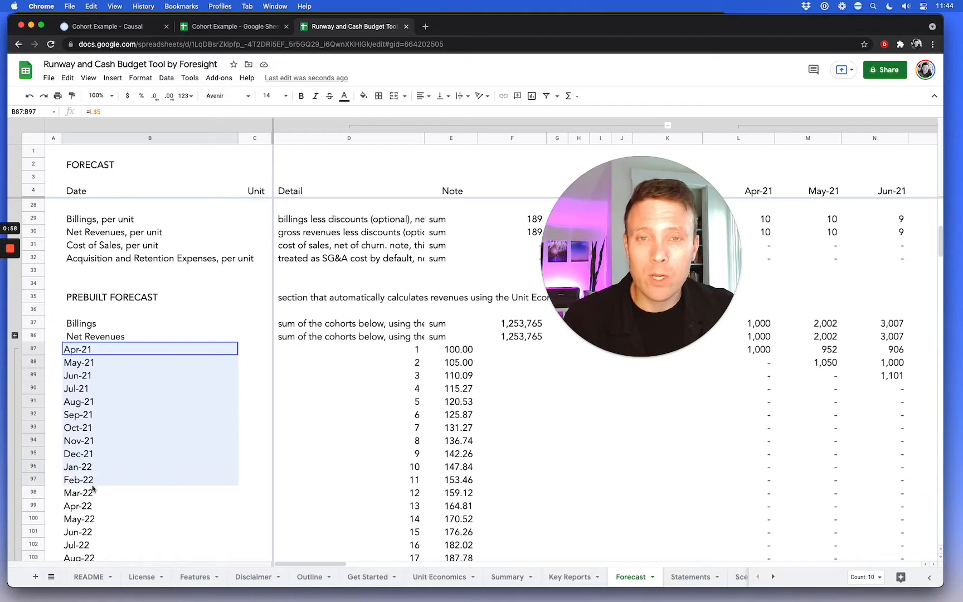
{"action": "scroll", "coordinate": [507, 468], "scroll_direction": "right", "scroll_amount": 5}
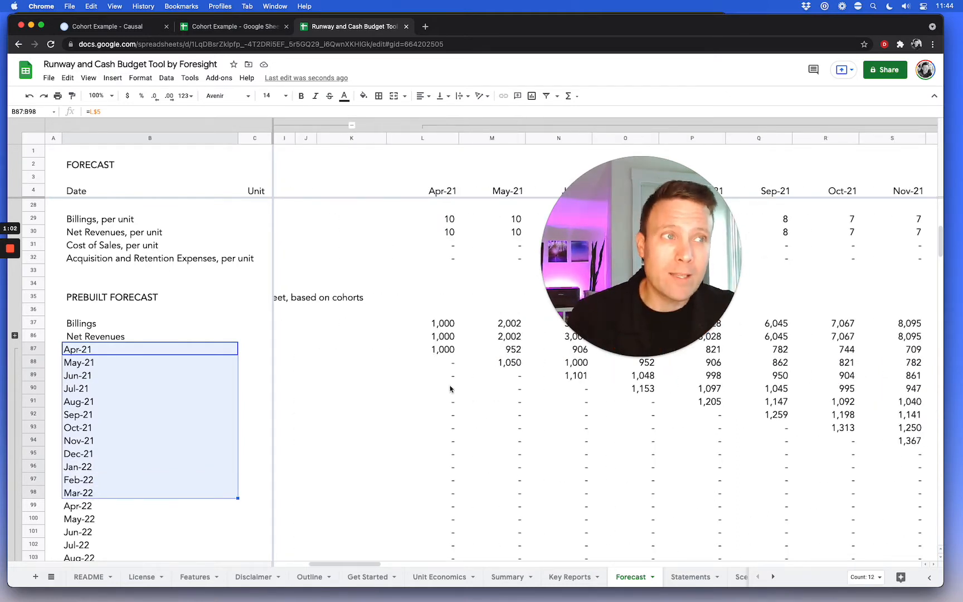
{"action": "left_click_drag", "start_coordinate": [445, 353], "coordinate": [725, 352]}
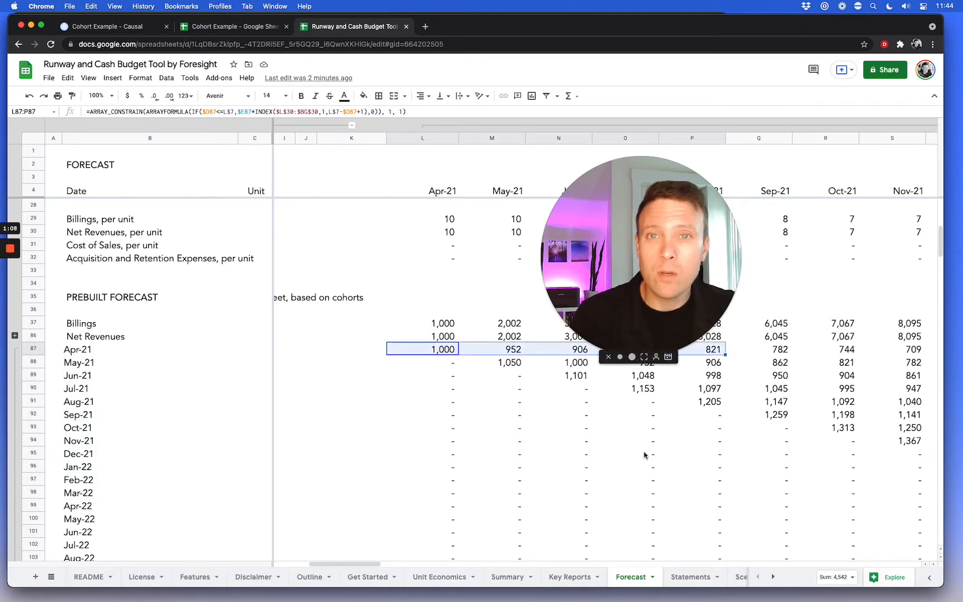
{"action": "scroll", "coordinate": [645, 455], "scroll_direction": "right", "scroll_amount": 3}
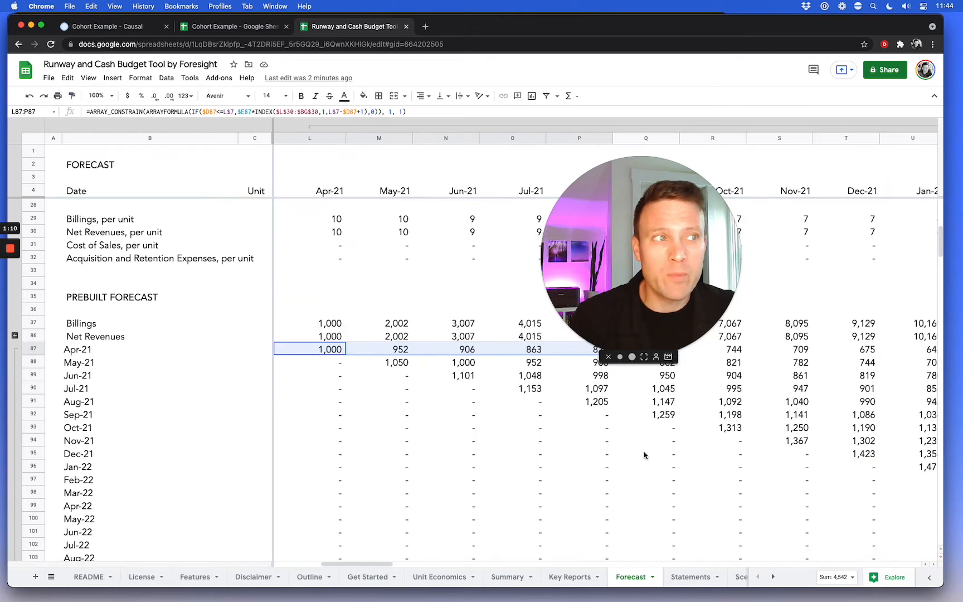
{"action": "left_click_drag", "start_coordinate": [398, 362], "coordinate": [634, 363]}
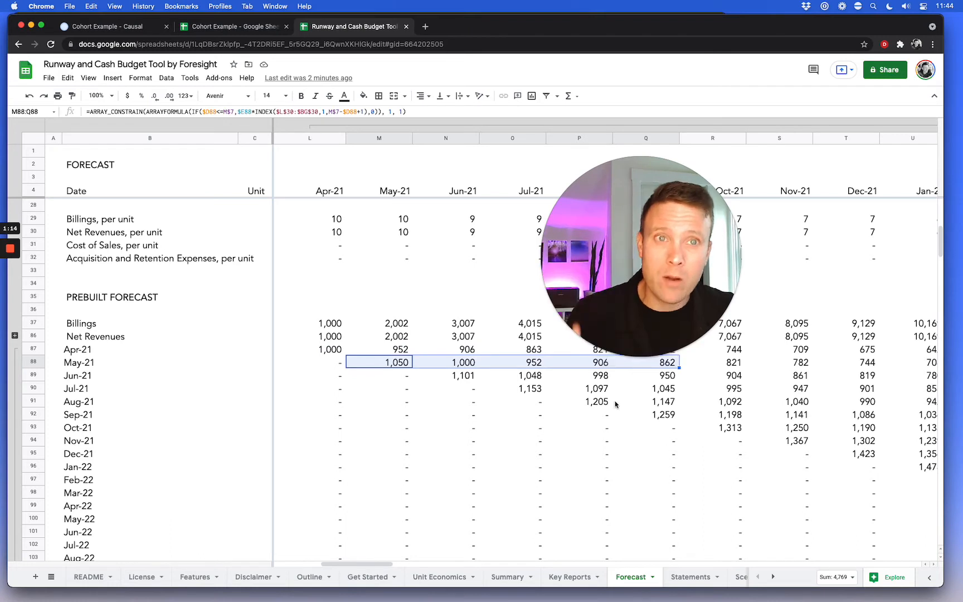
{"action": "left_click_drag", "start_coordinate": [457, 376], "coordinate": [719, 377]}
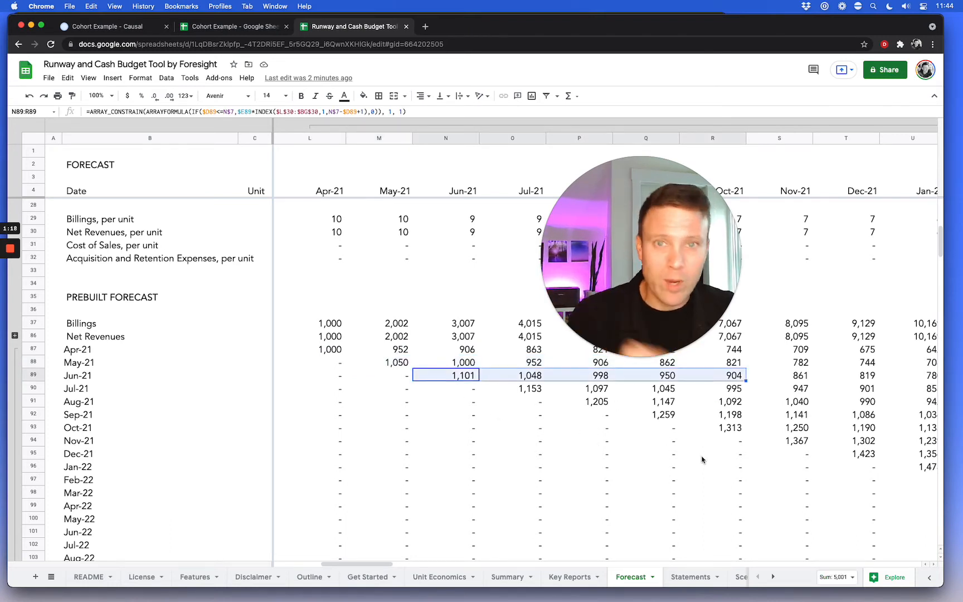
{"action": "scroll", "coordinate": [702, 459], "scroll_direction": "up", "scroll_amount": 1}
{"action": "scroll", "coordinate": [701, 460], "scroll_direction": "up", "scroll_amount": 5}
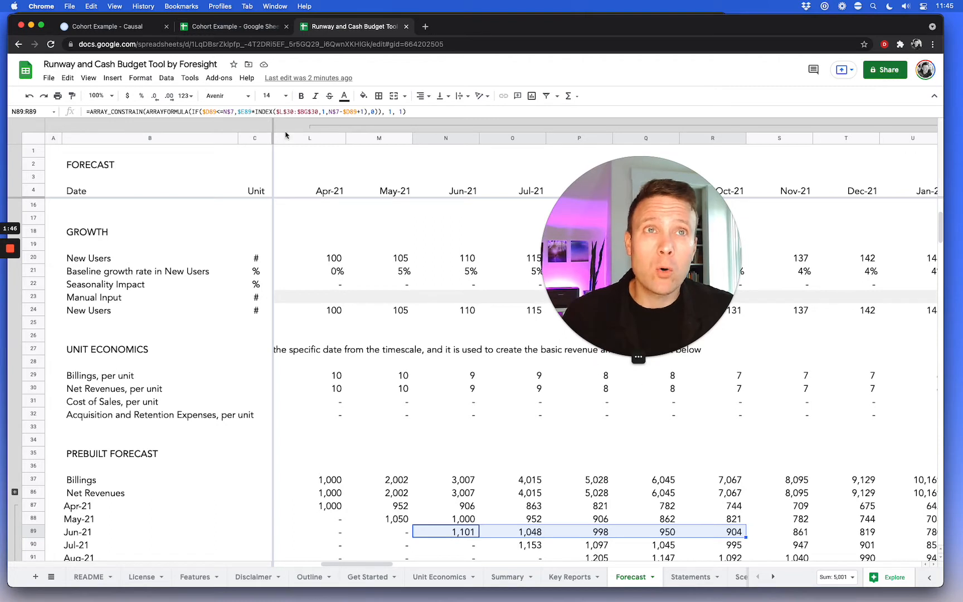
- Switch to the Cohort Example model in Causal and add the input variables New Users, Retention and Revenues per User
{"action": "left_click", "coordinate": [83, 27]}
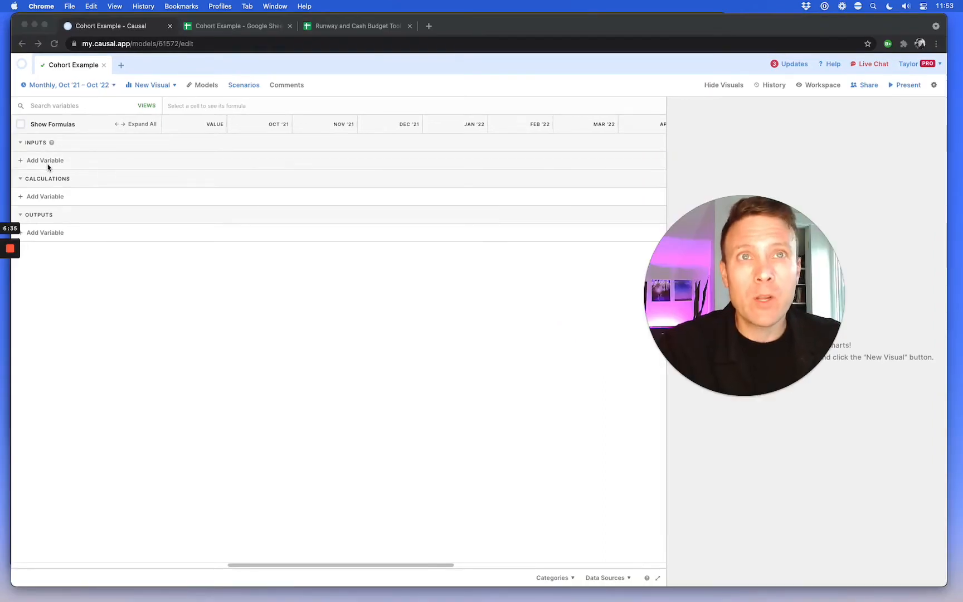
{"action": "left_click", "coordinate": [48, 161]}
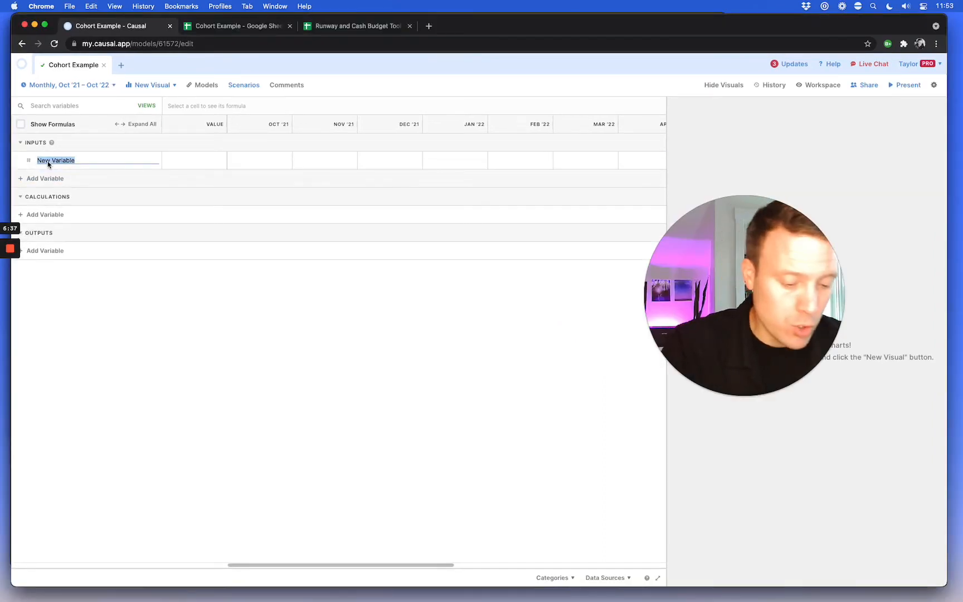
{"action": "type", "text": "NEw"}
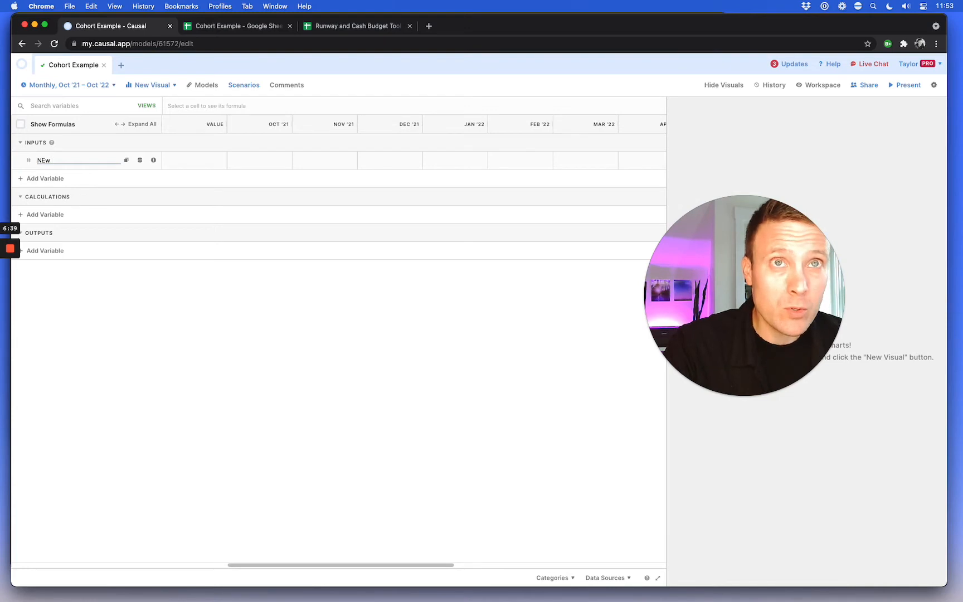
{"action": "type", "text": " User"}
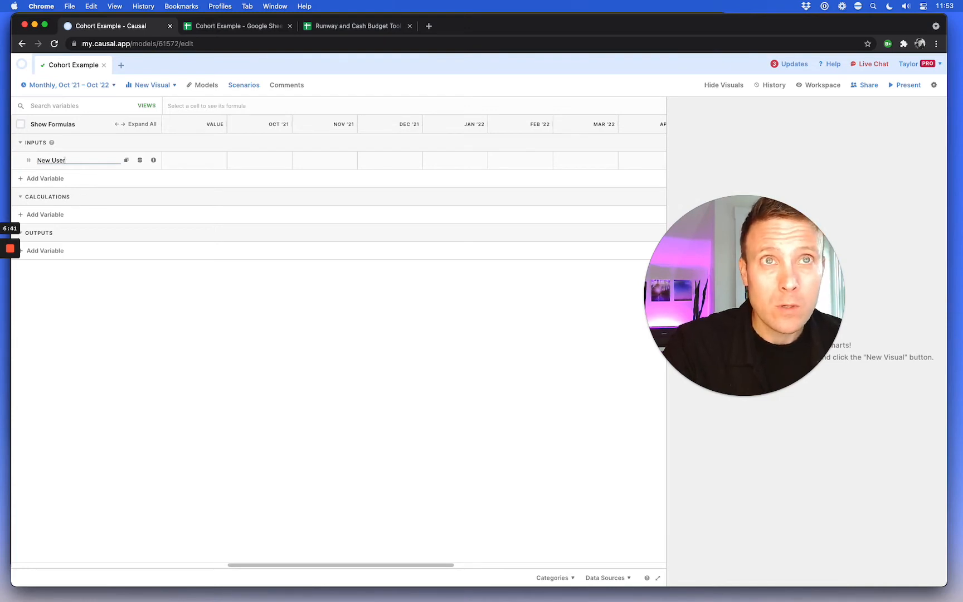
{"action": "type", "text": "s"}
{"action": "key", "text": "Return"}
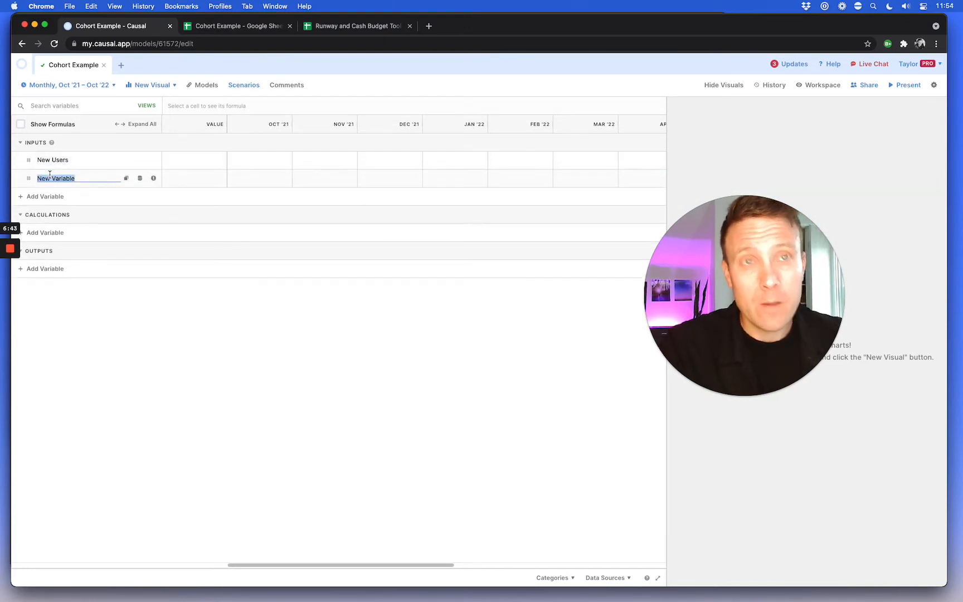
{"action": "type", "text": "Retention"}
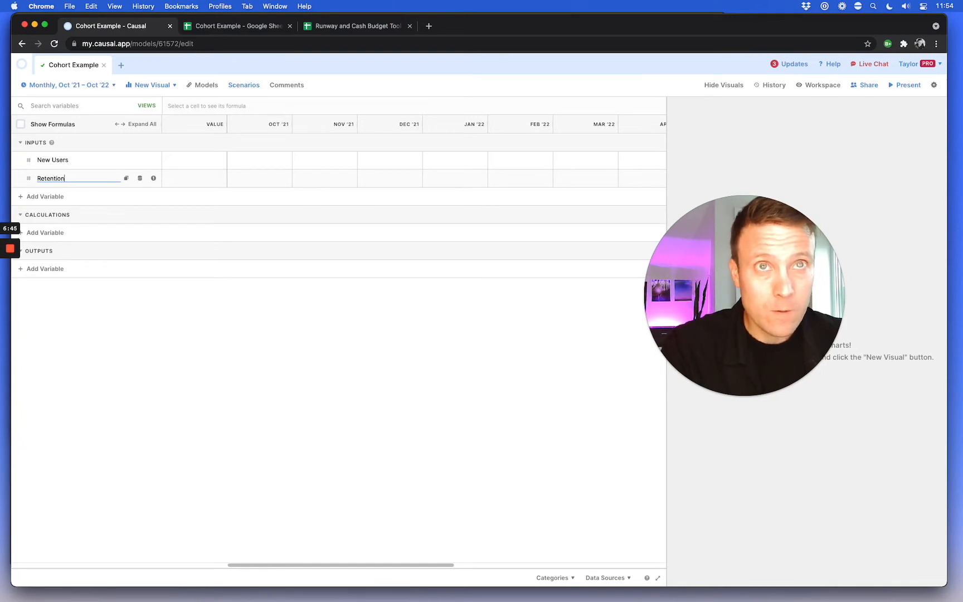
{"action": "key", "text": "Return"}
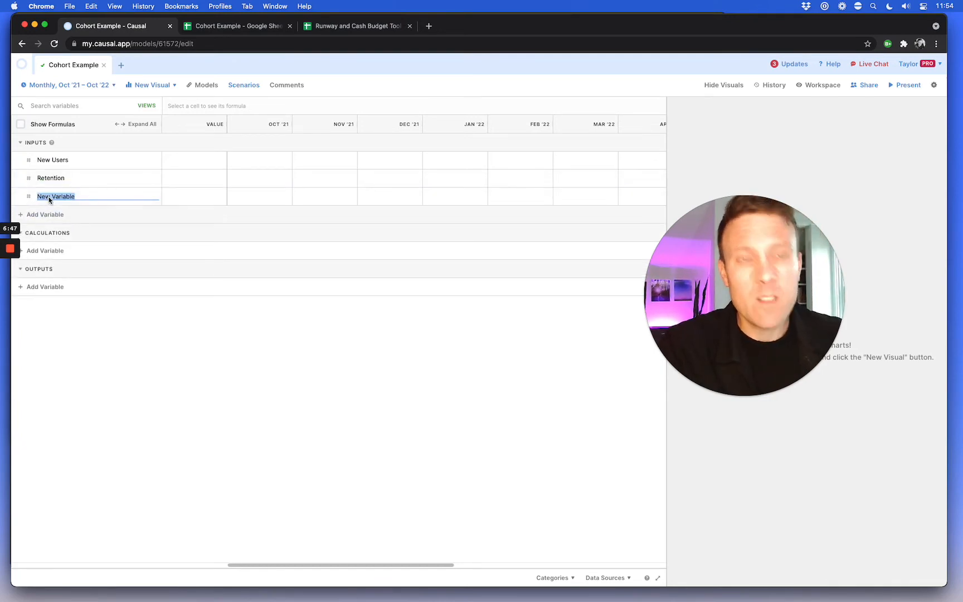
{"action": "type", "text": "Rev"}
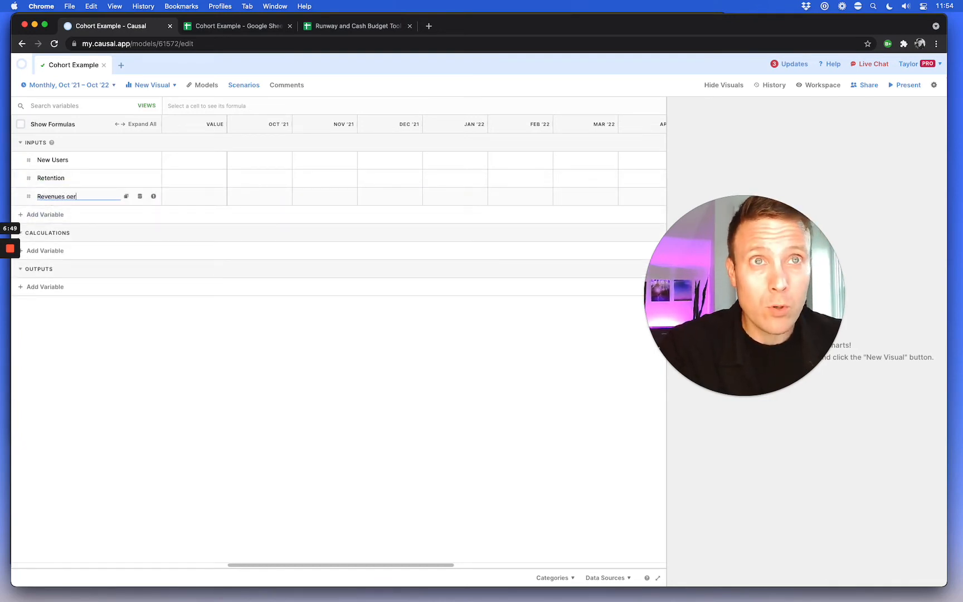
{"action": "type", "text": "enues per USe"}
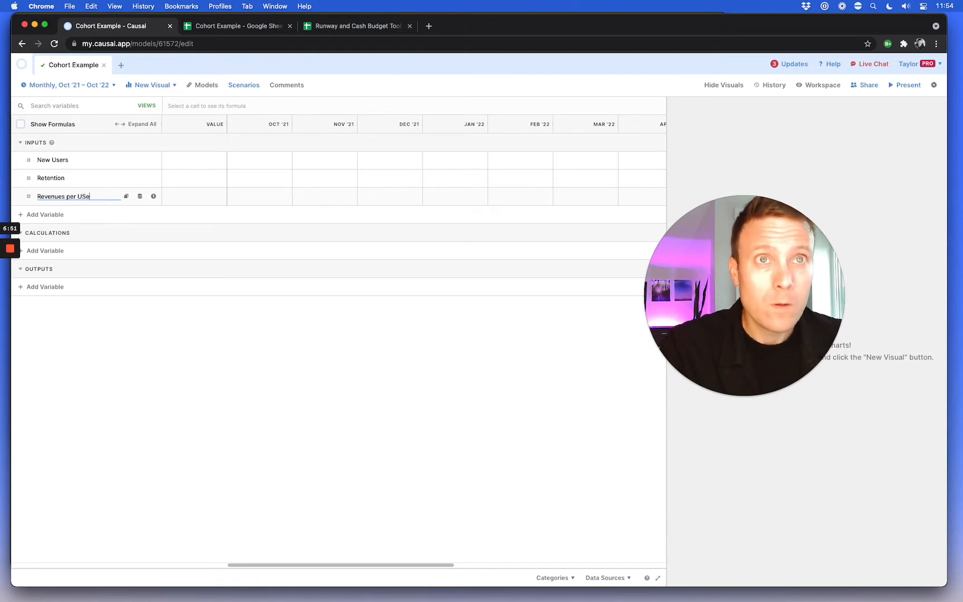
{"action": "type", "text": "ser"}
{"action": "key", "text": "Return"}
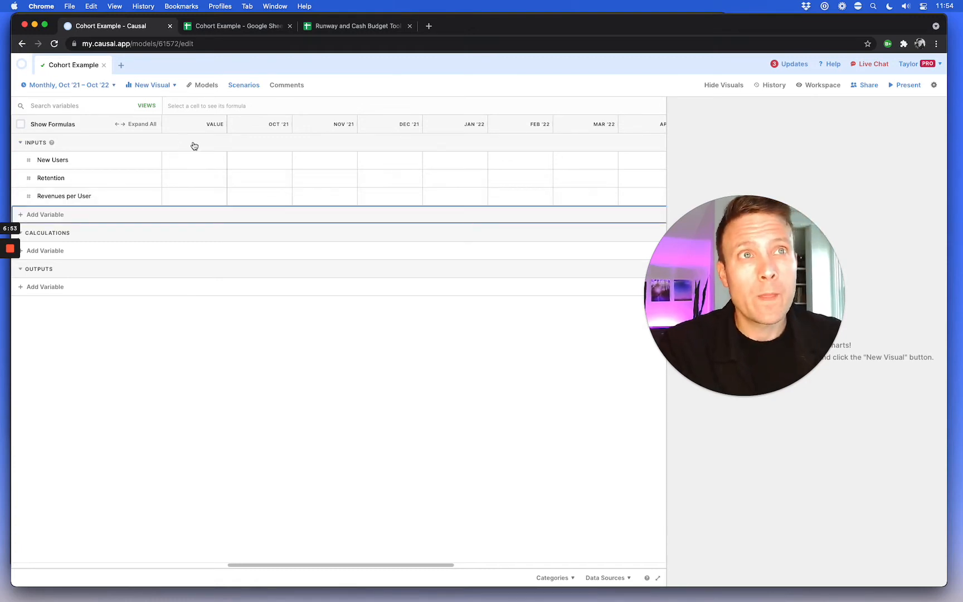
- Enter the New Users formula: if timeStep = 0 then 100 else New Users previous * 1.1
{"action": "left_click", "coordinate": [199, 166]}
{"action": "type", "text": "if time"}
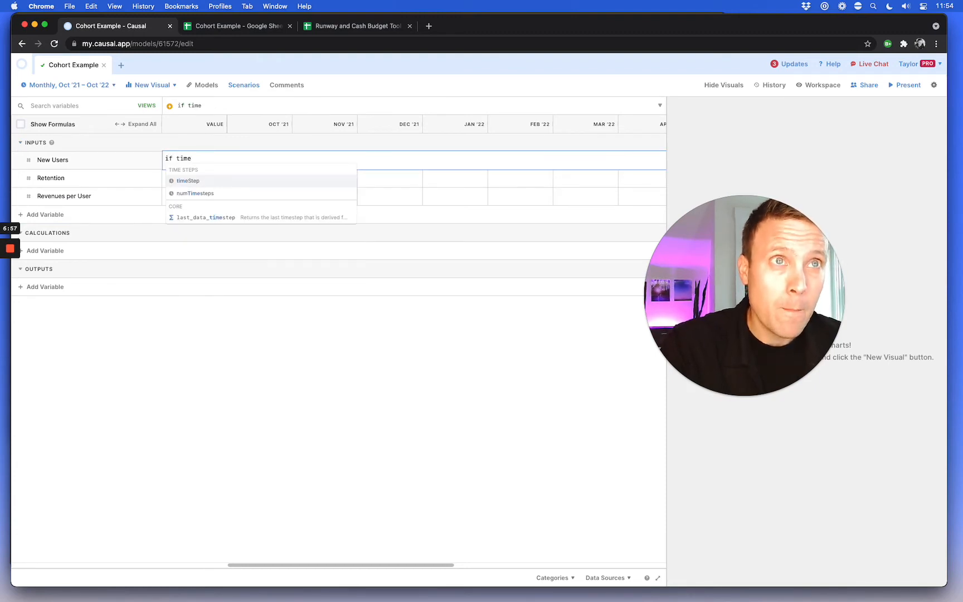
{"action": "type", "text": "Step "}
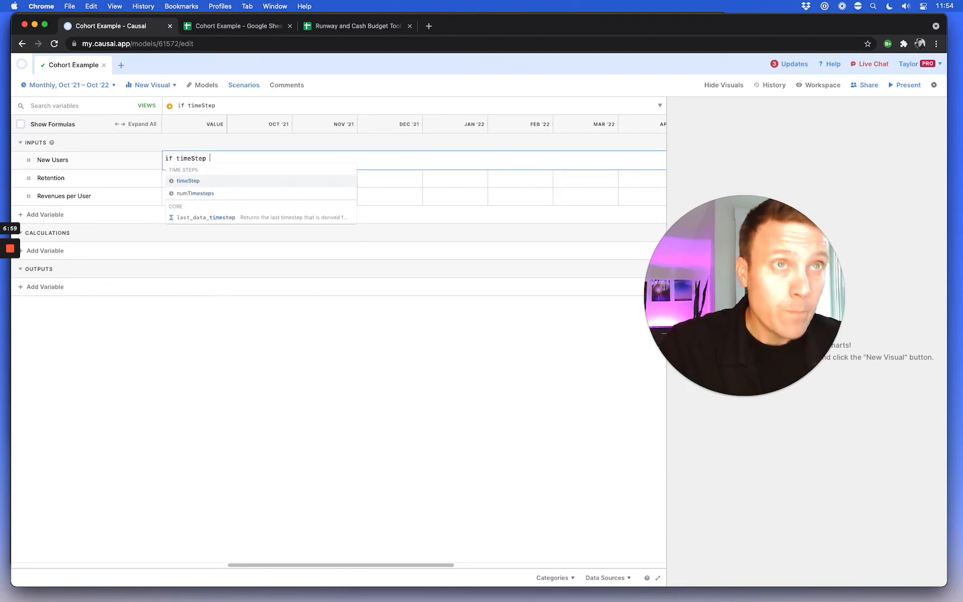
{"action": "type", "text": "= 0 the"}
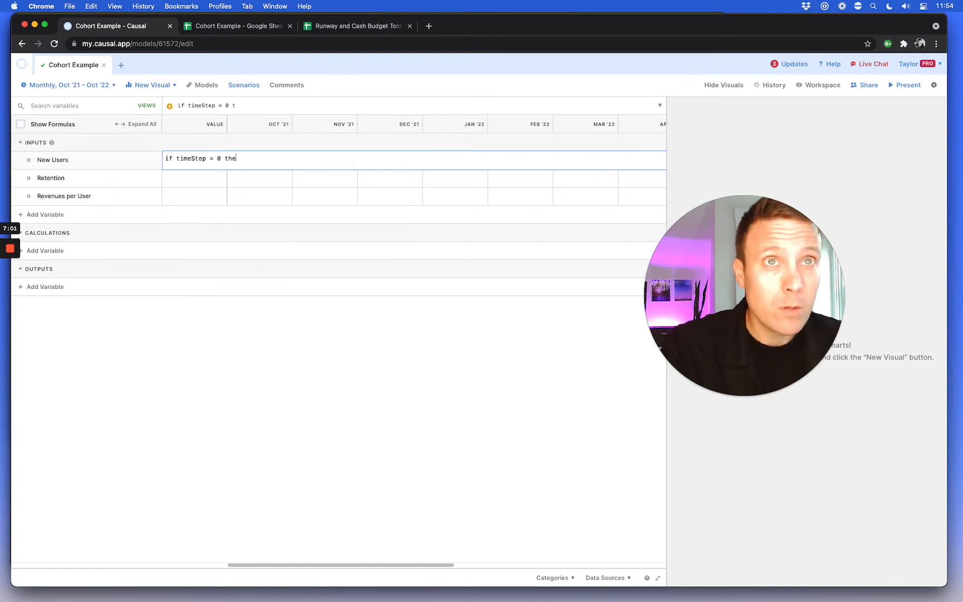
{"action": "type", "text": "n 100 "}
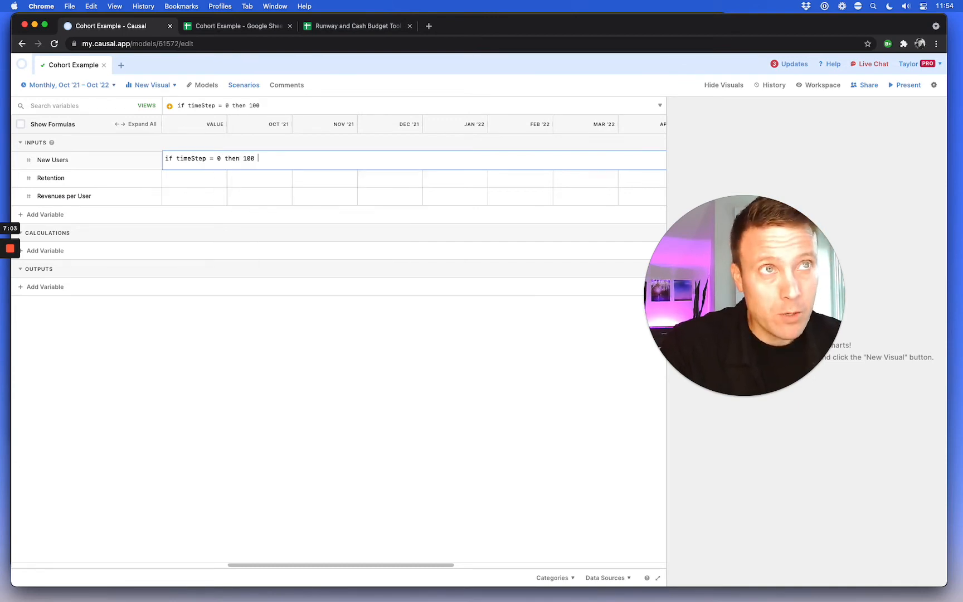
{"action": "type", "text": "else new"}
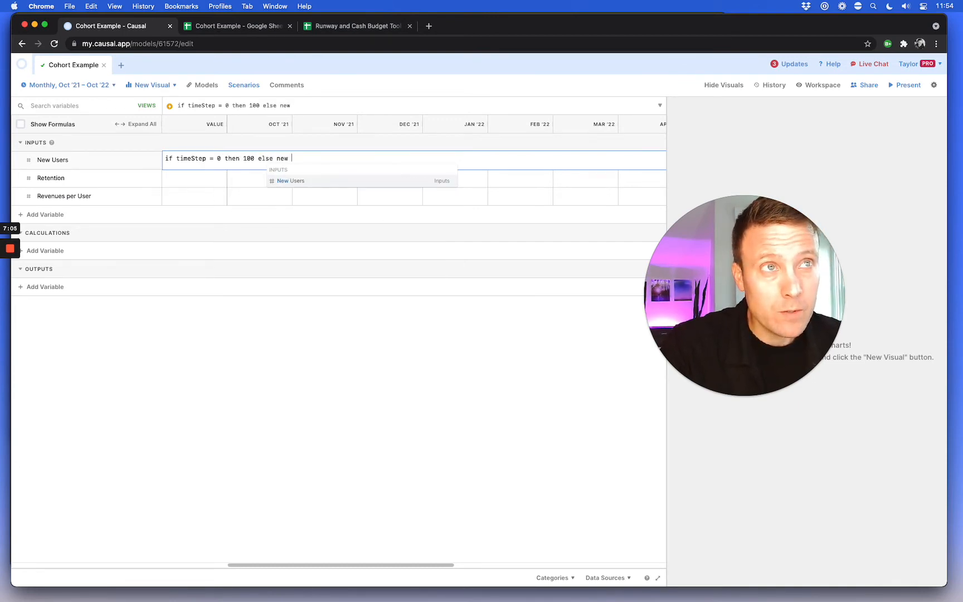
{"action": "key", "text": "Return"}
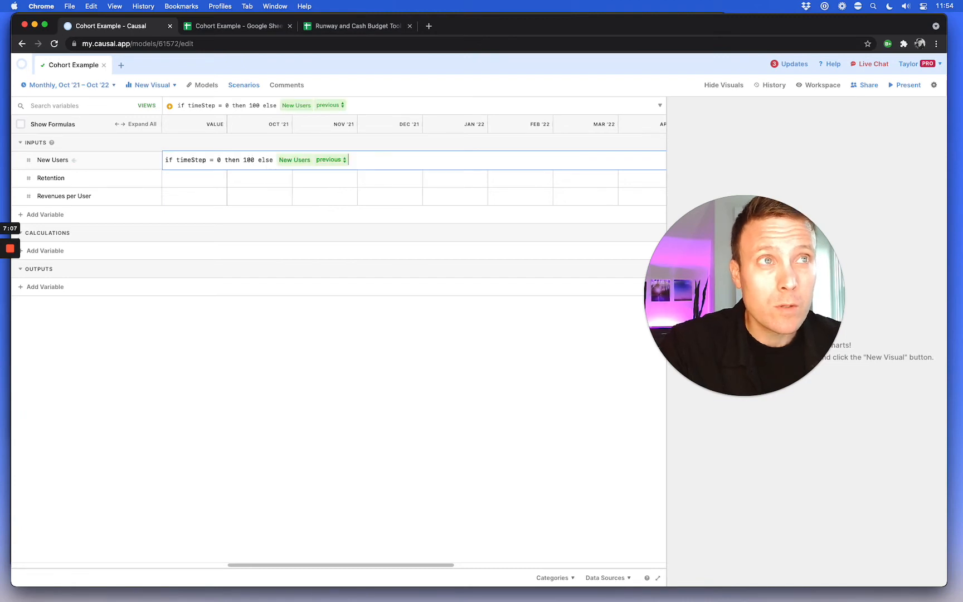
{"action": "type", "text": "* 1.1"}
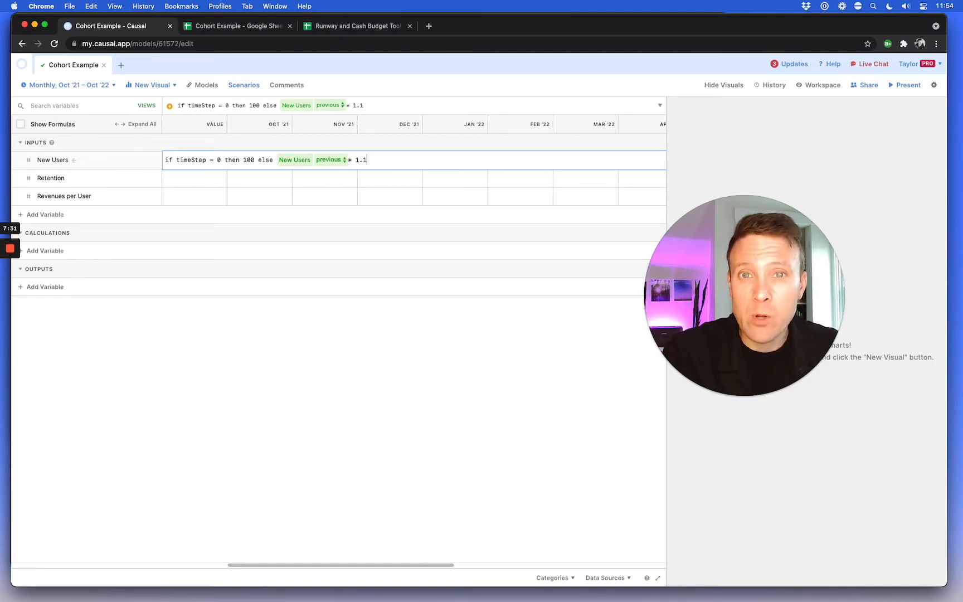
{"action": "key", "text": "Return"}
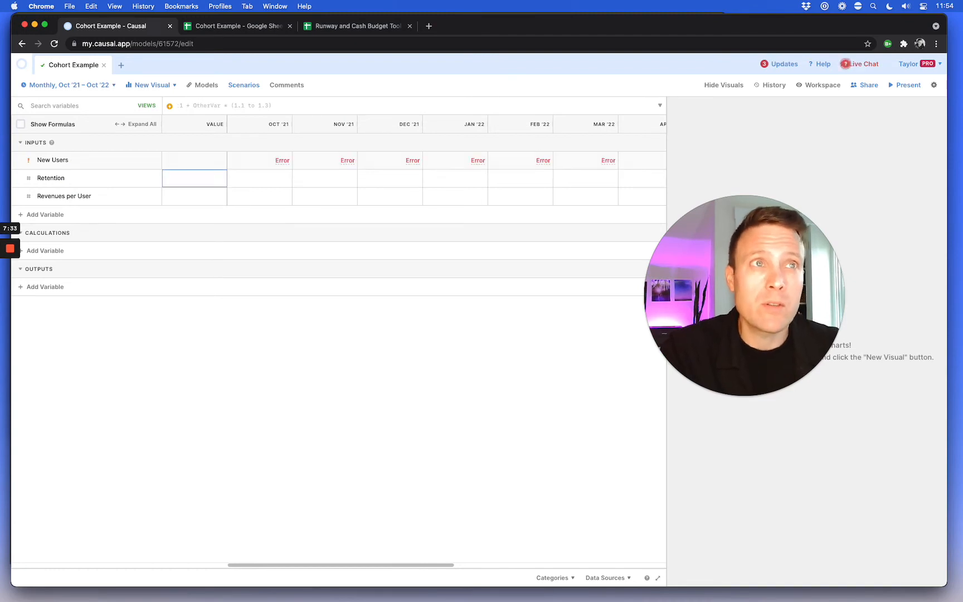
- Replace the plain timeStep text in the New Users formula with the built-in timeStep reference
{"action": "left_click", "coordinate": [216, 105]}
{"action": "key", "text": "BackSpace"}
{"action": "key", "text": "Return"}
{"action": "key", "text": "Return"}
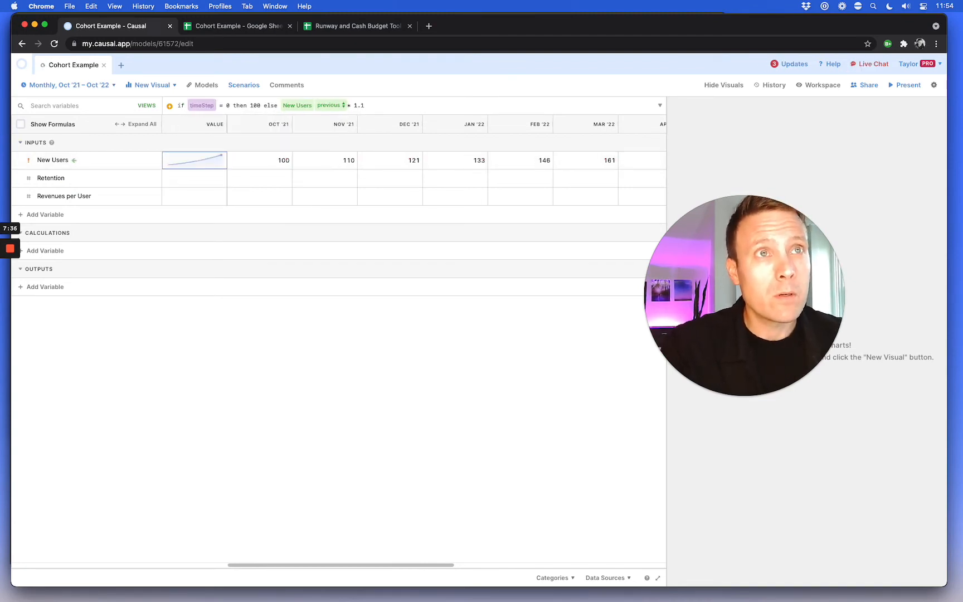
- Enter the Retention formula: if timeStep = 0 then 1 else Retention previous * .95
{"action": "left_click", "coordinate": [197, 177]}
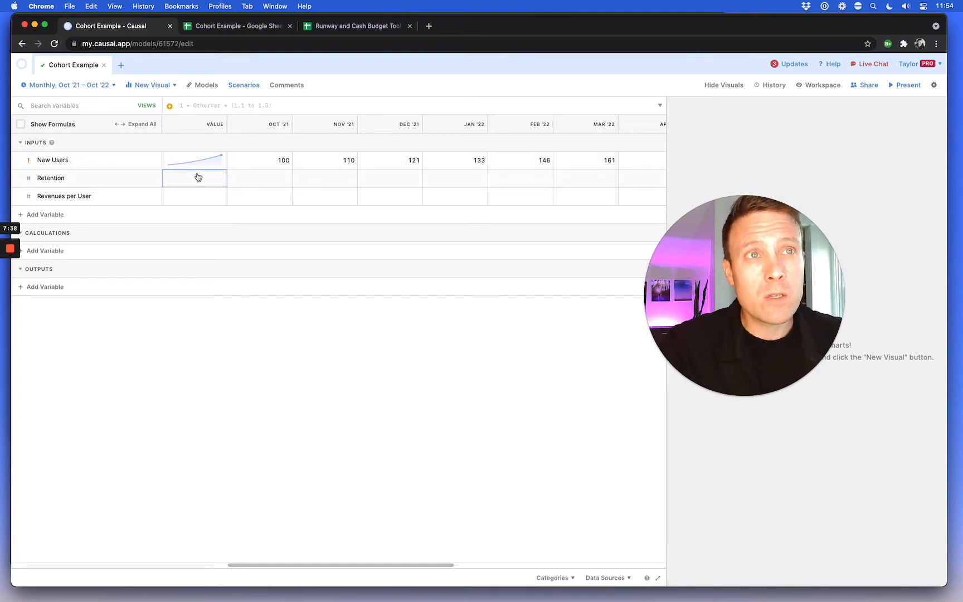
{"action": "type", "text": "if "}
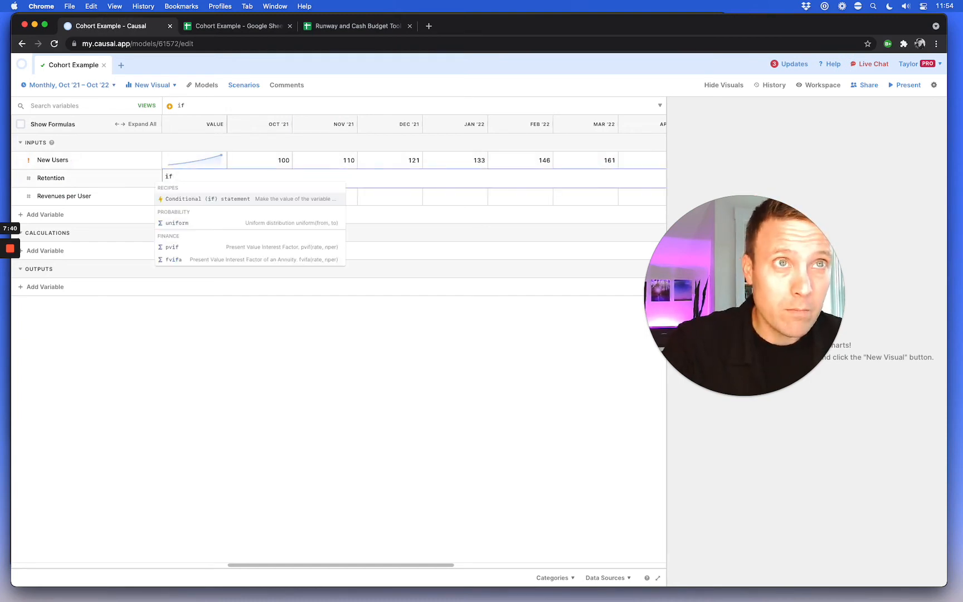
{"action": "type", "text": "times"}
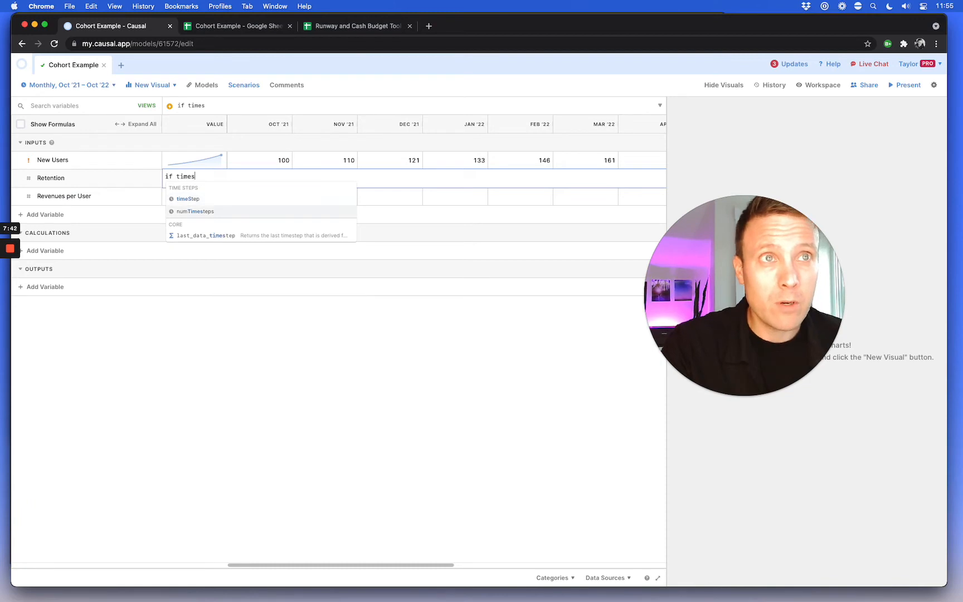
{"action": "key", "text": "Return"}
{"action": "type", "text": "= 0 "}
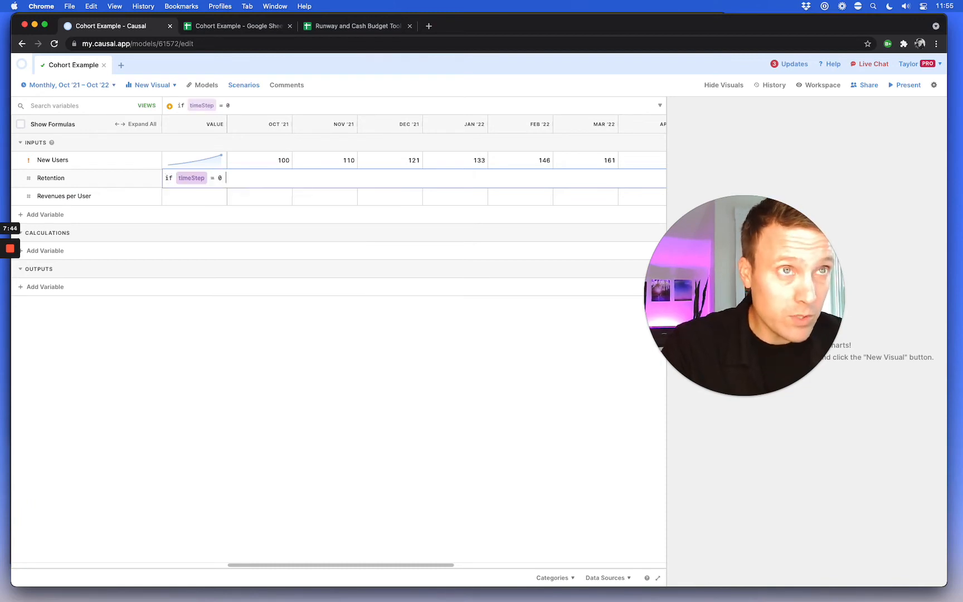
{"action": "type", "text": "then 1 "}
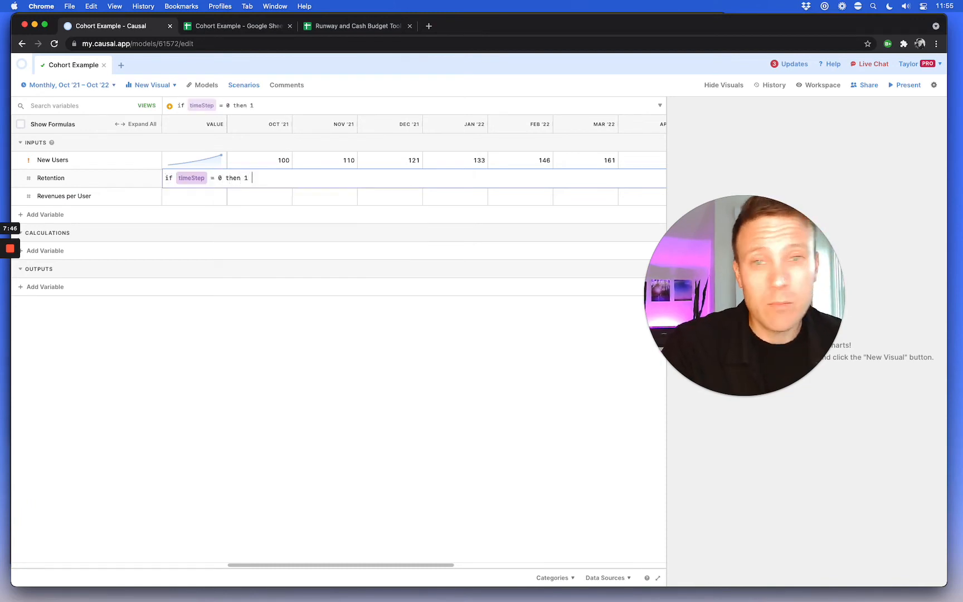
{"action": "type", "text": "e"}
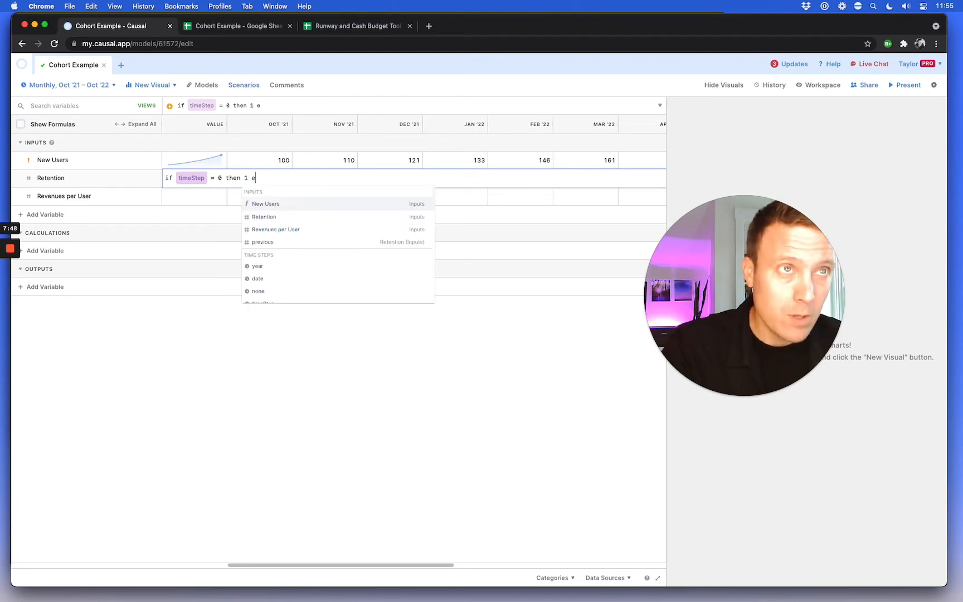
{"action": "type", "text": "se re"}
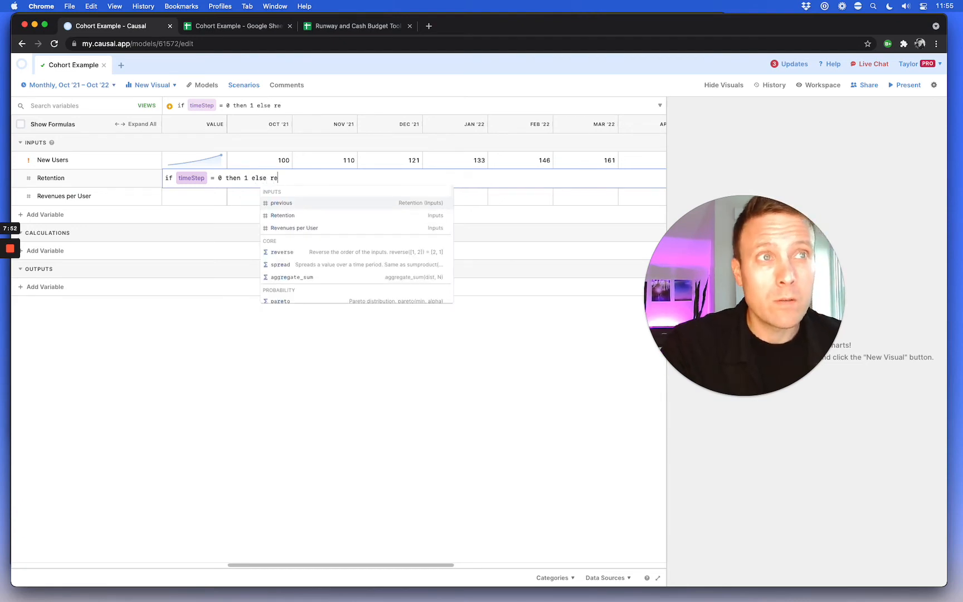
{"action": "key", "text": "Return"}
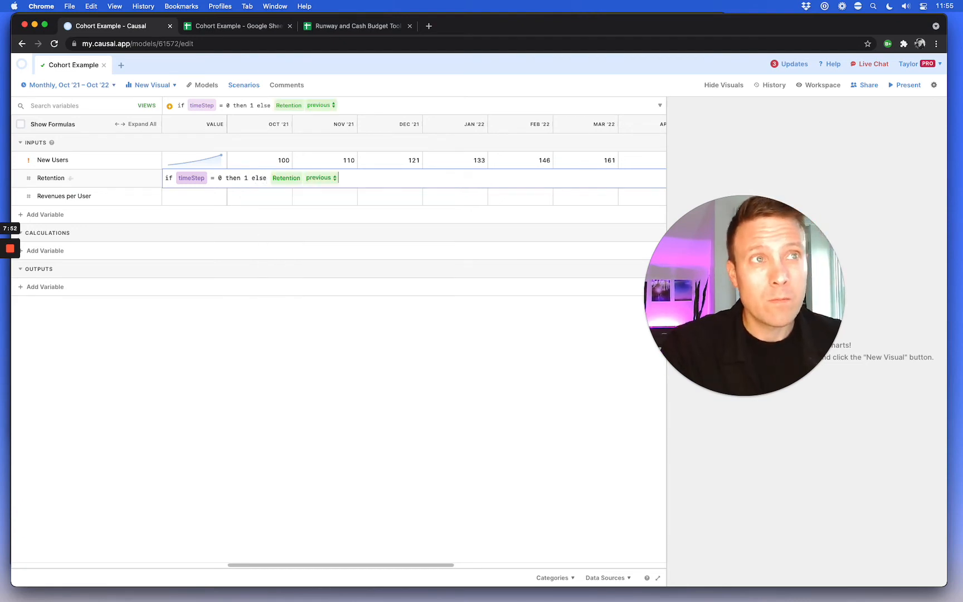
{"action": "type", "text": "* .95"}
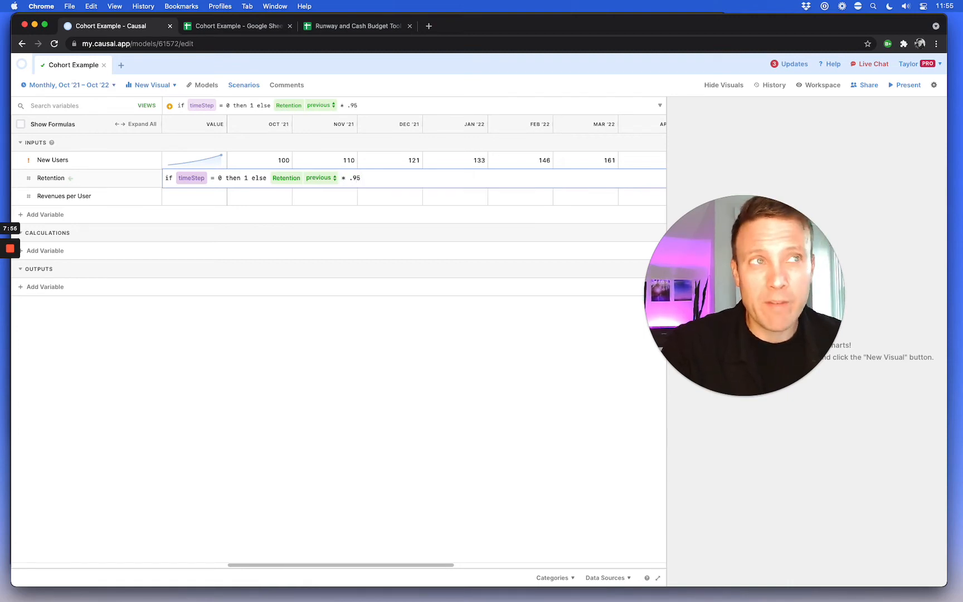
{"action": "key", "text": "Return"}
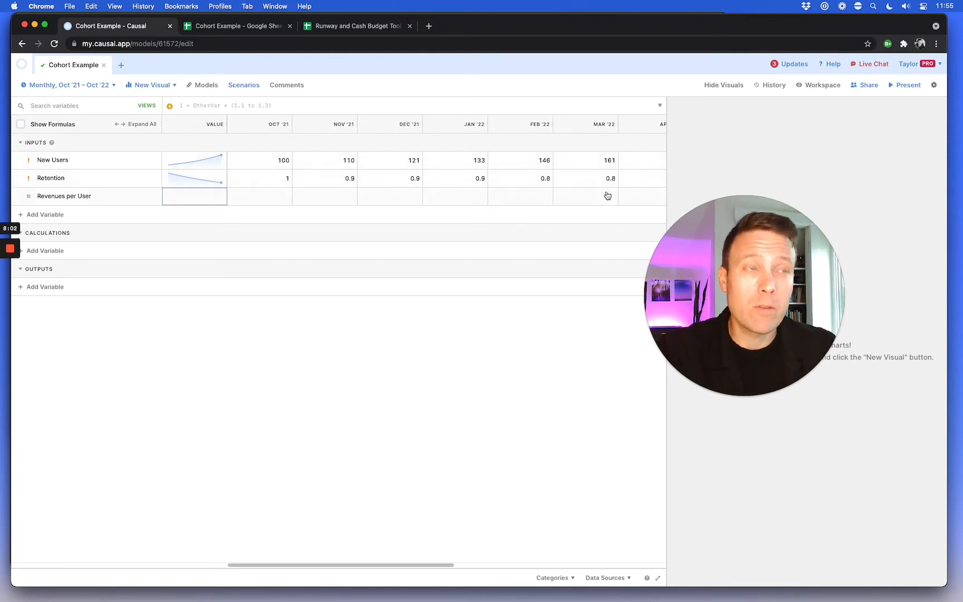
- Review the monthly New Users and Retention values, and set Revenues per User to 5
{"action": "scroll", "coordinate": [309, 195], "scroll_direction": "right", "scroll_amount": 6}
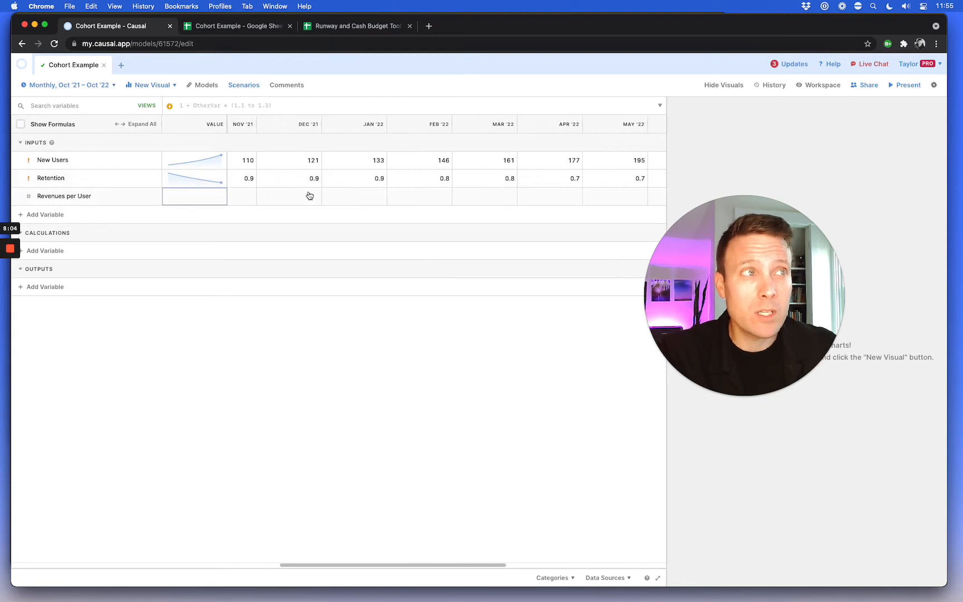
{"action": "scroll", "coordinate": [310, 195], "scroll_direction": "right", "scroll_amount": 3}
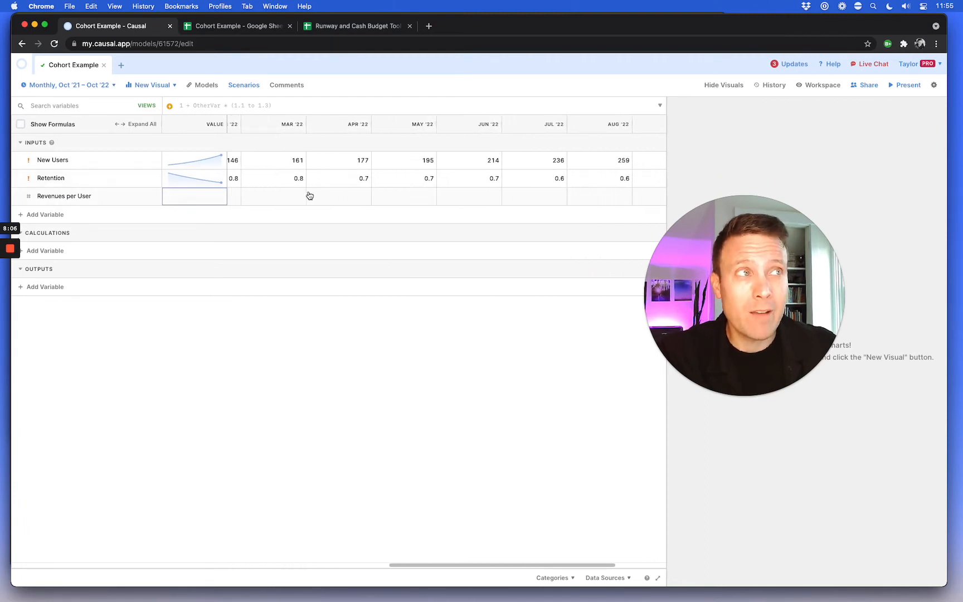
{"action": "scroll", "coordinate": [309, 195], "scroll_direction": "left", "scroll_amount": 8}
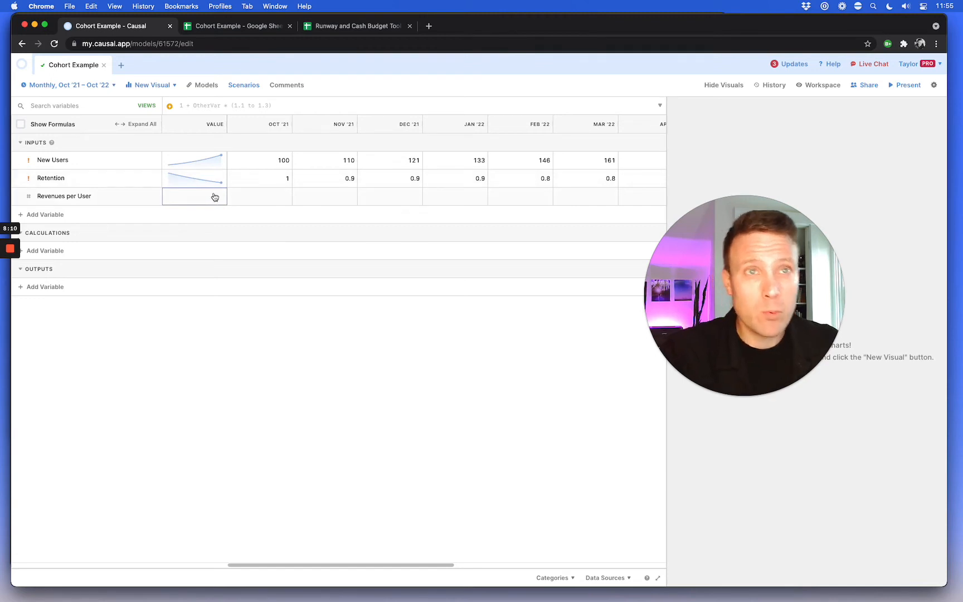
{"action": "type", "text": "5"}
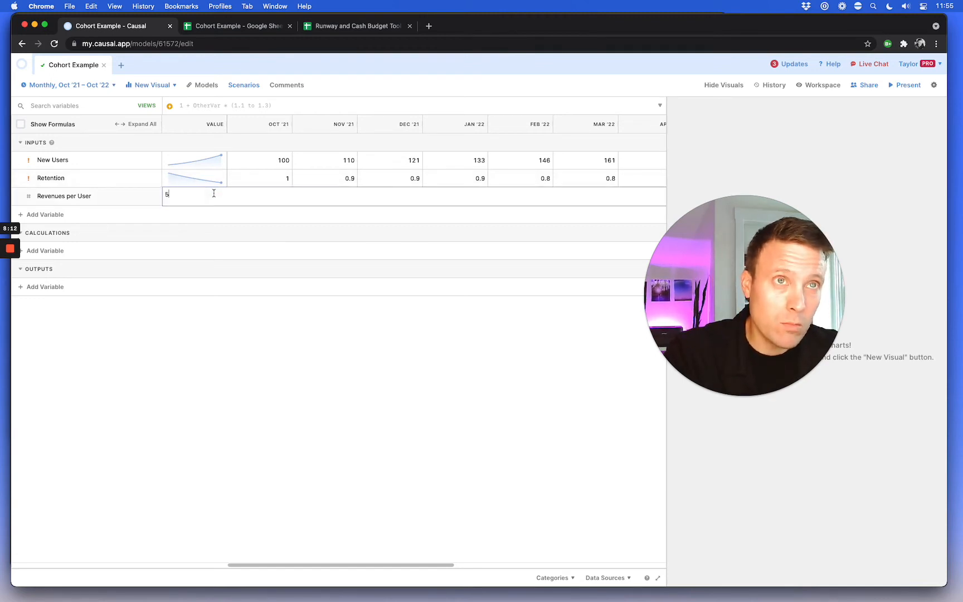
{"action": "key", "text": "Return"}
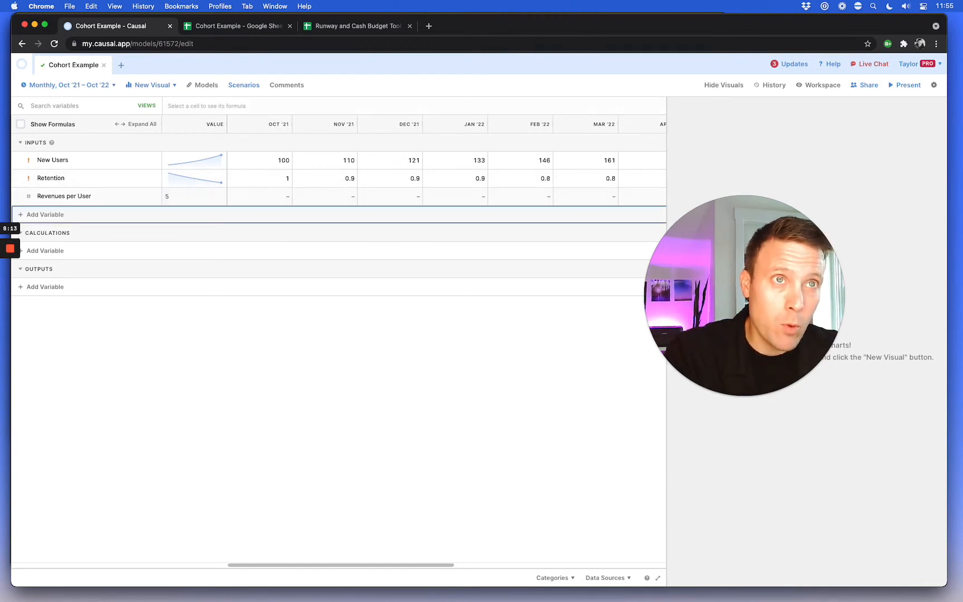
- Add a variable named Users to the Calculations section
{"action": "left_click", "coordinate": [62, 252]}
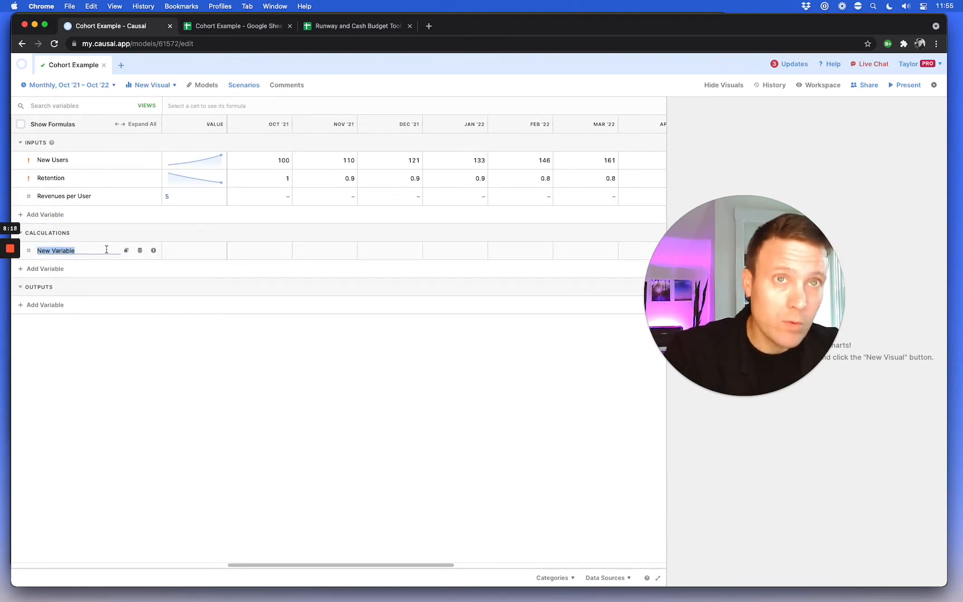
{"action": "type", "text": "Users"}
{"action": "key", "text": "Return"}
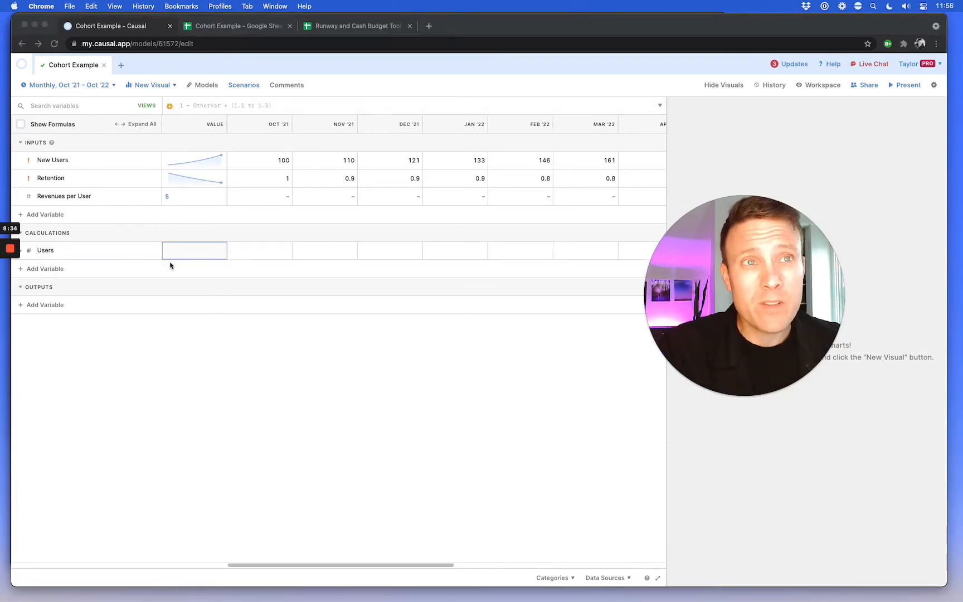
- Write the Users formula: if timeStep = cohort then New Users current else Users previous * Retention, using the built-in cohort time step
{"action": "left_click", "coordinate": [237, 106]}
{"action": "type", "text": "if t"}
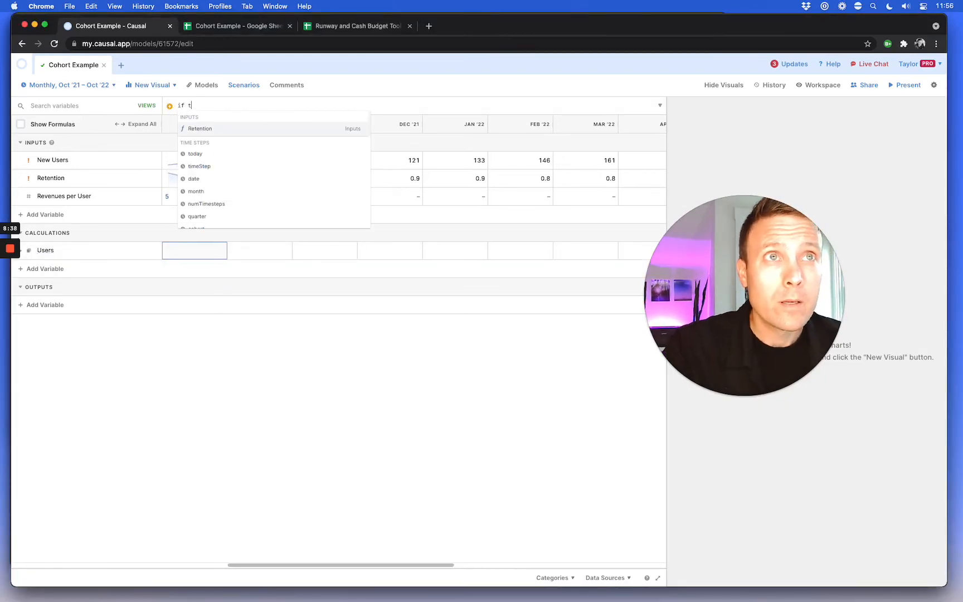
{"action": "type", "text": "ime"}
{"action": "key", "text": "Return"}
{"action": "type", "text": "= co"}
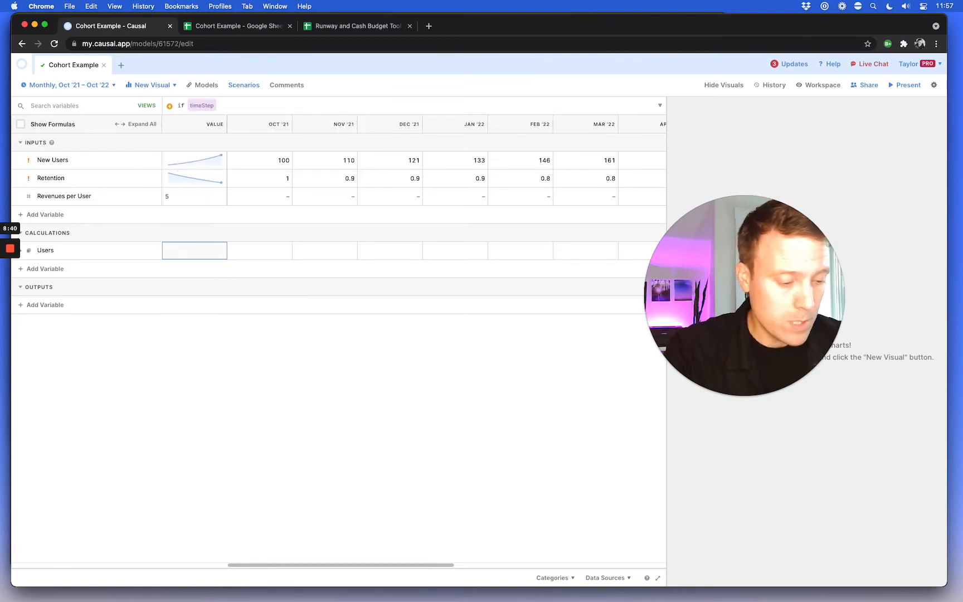
{"action": "type", "text": "hort"}
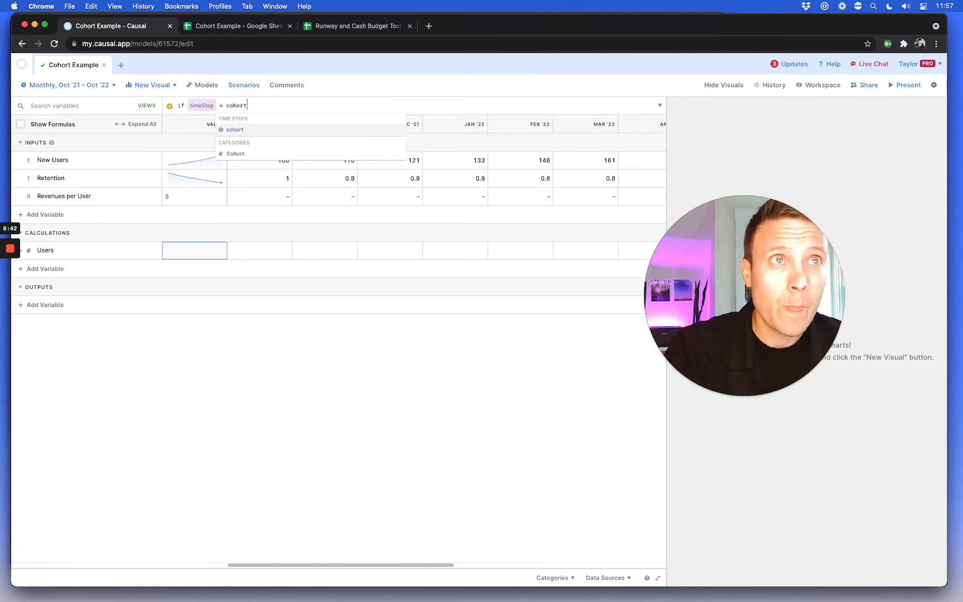
{"action": "type", "text": " then new"}
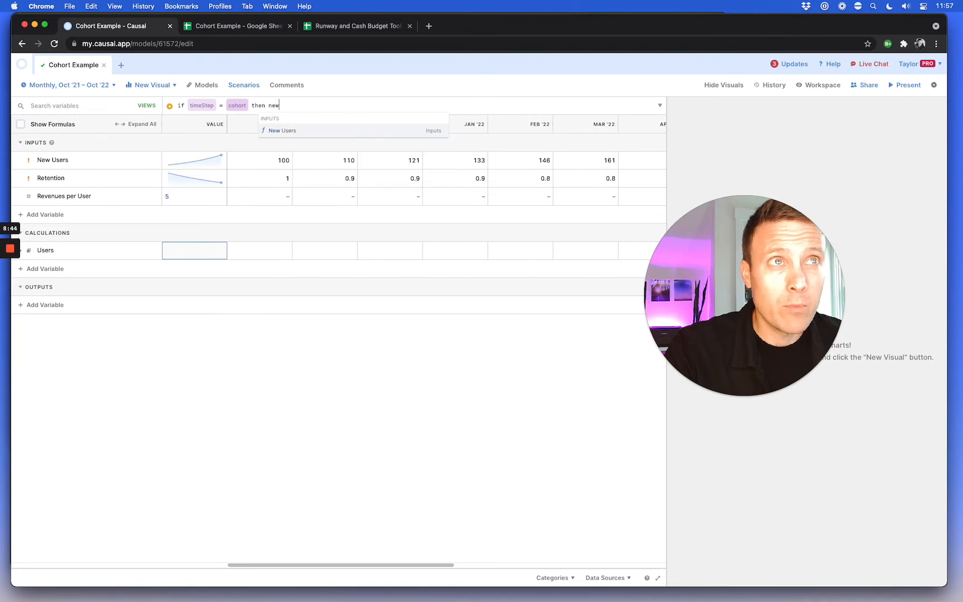
{"action": "key", "text": "Return"}
{"action": "type", "text": "else "}
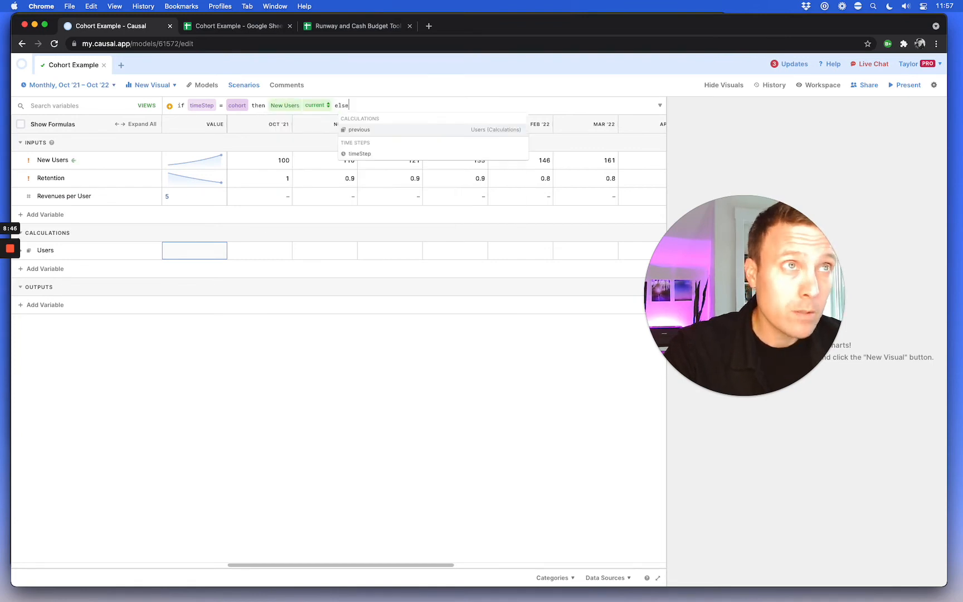
{"action": "type", "text": "users"}
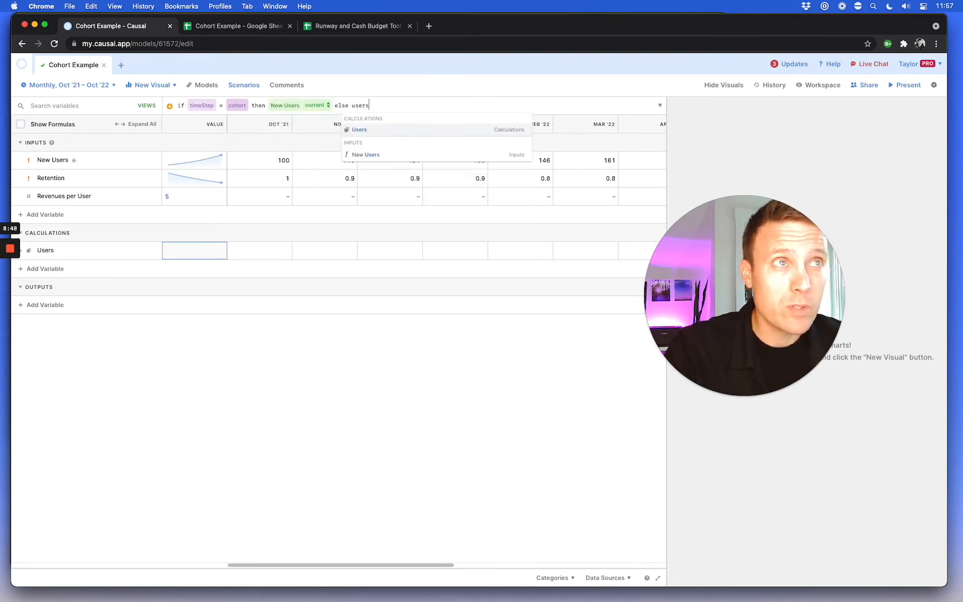
{"action": "key", "text": "Return"}
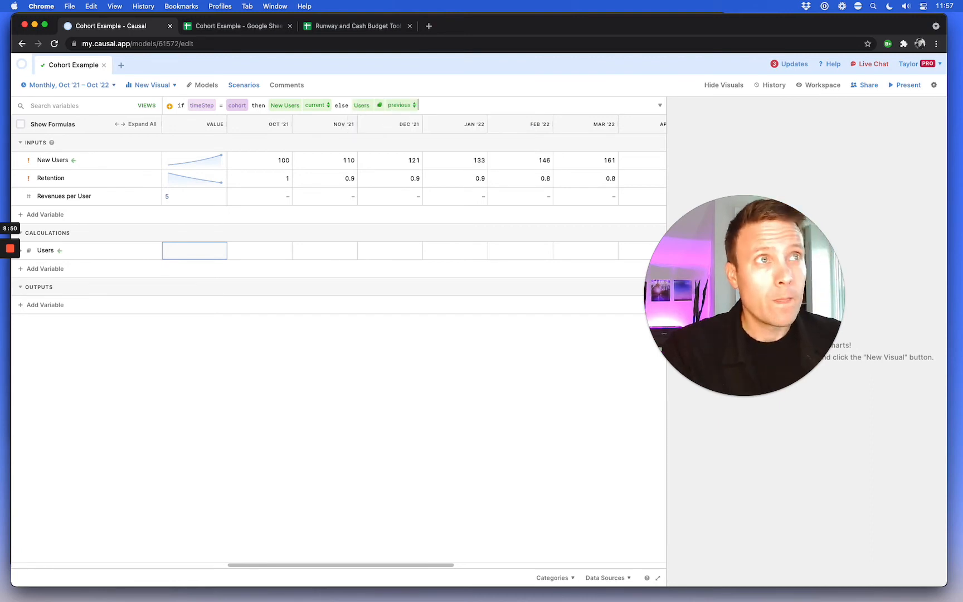
{"action": "type", "text": "* ret"}
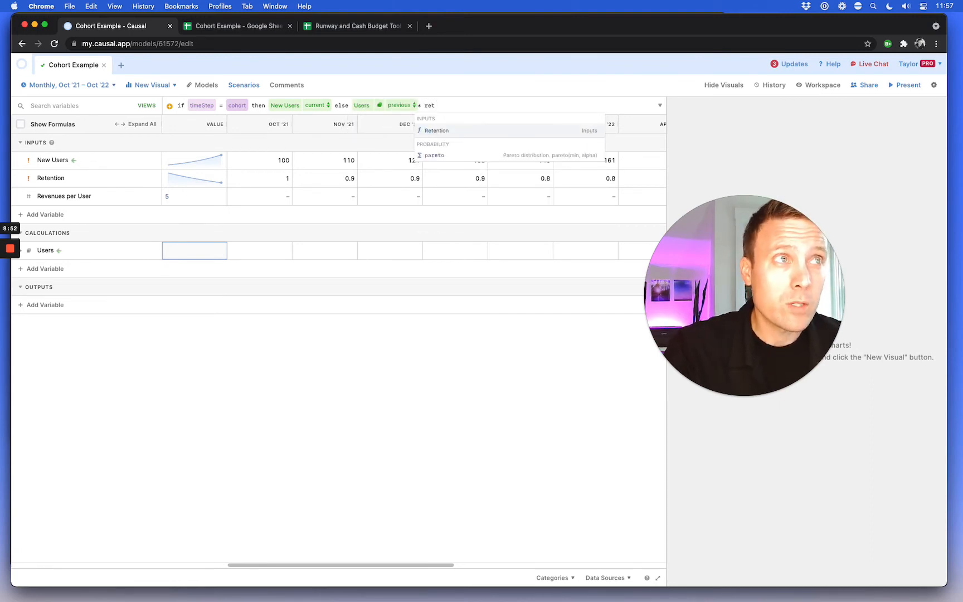
{"action": "key", "text": "Return"}
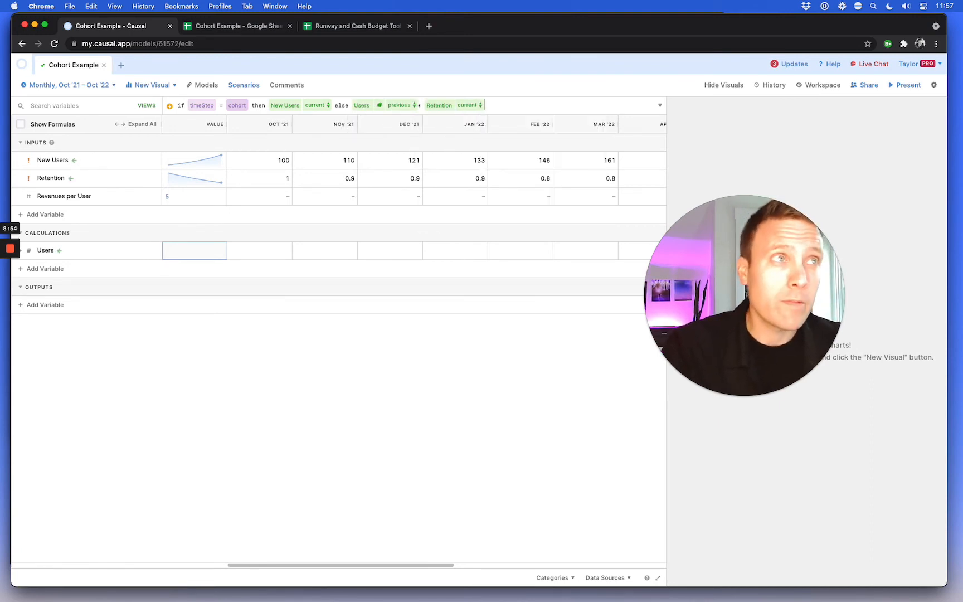
- Change the Retention reference in the Users formula to the custom time step t - cohort and apply the formula
{"action": "left_click", "coordinate": [482, 106]}
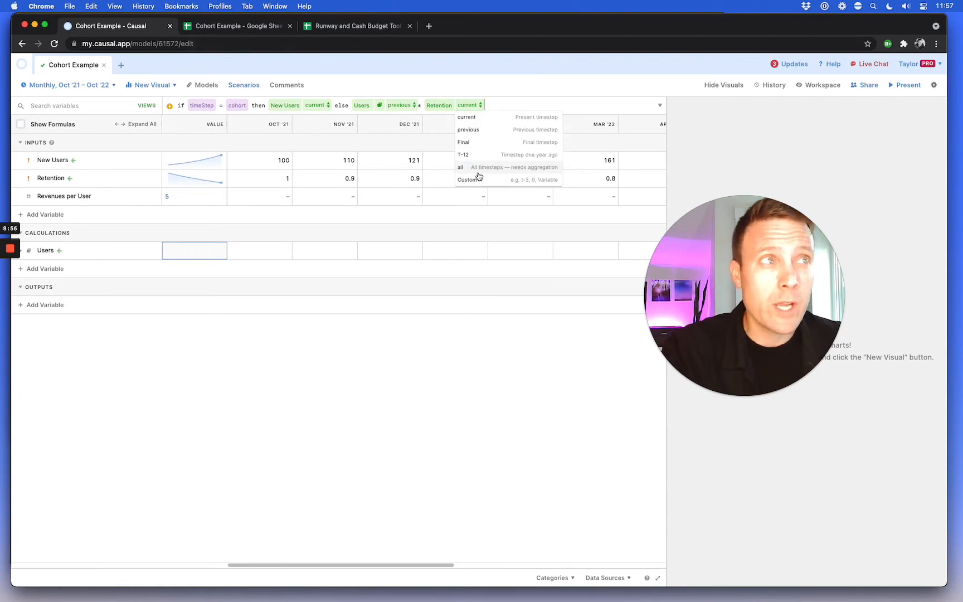
{"action": "left_click", "coordinate": [480, 177]}
{"action": "type", "text": "t-co"}
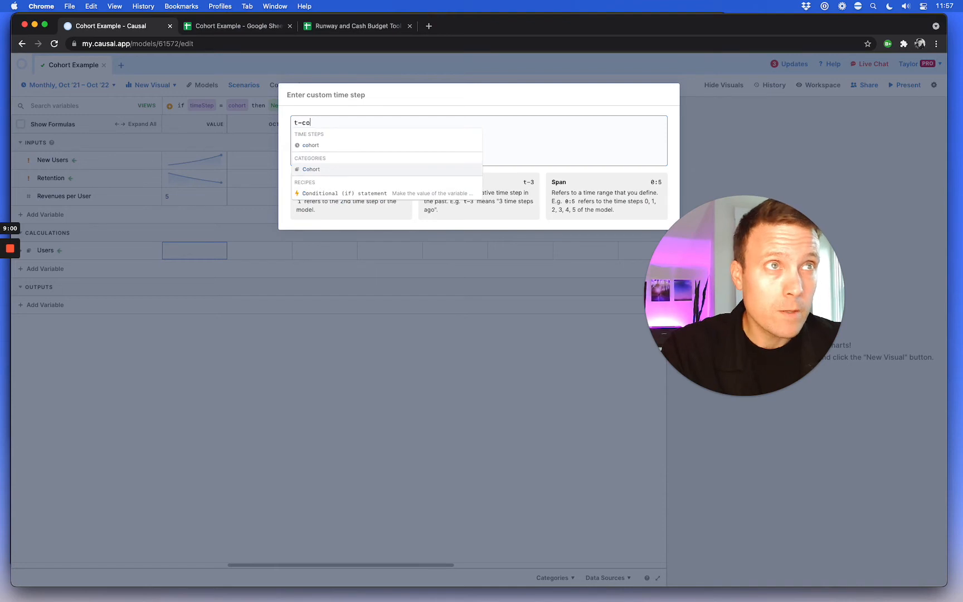
{"action": "key", "text": "Up"}
{"action": "key", "text": "Return"}
{"action": "key", "text": "Return"}
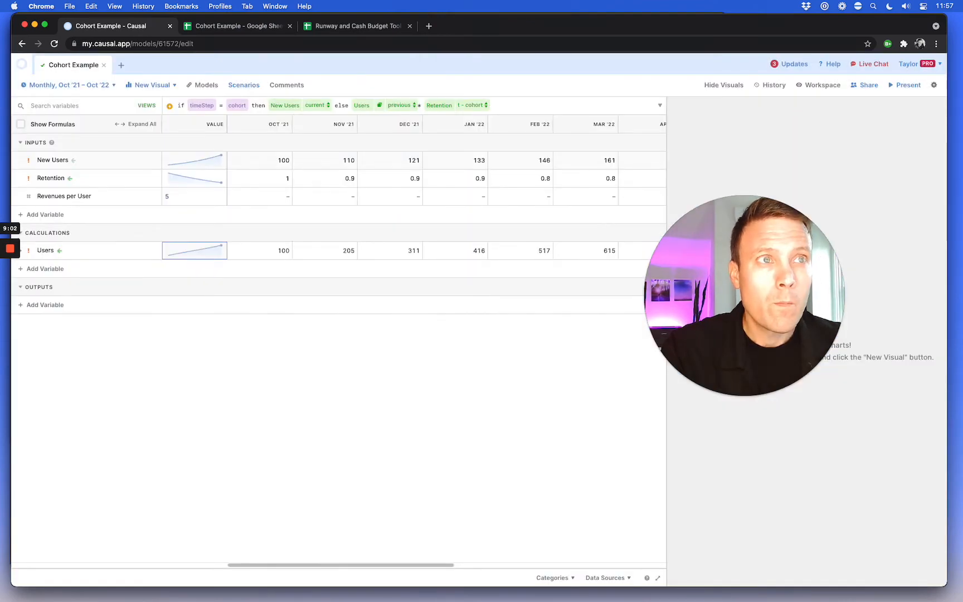
- Expand the Users variable to examine its monthly values for each cohort
{"action": "mouse_move", "coordinate": [24, 254]}
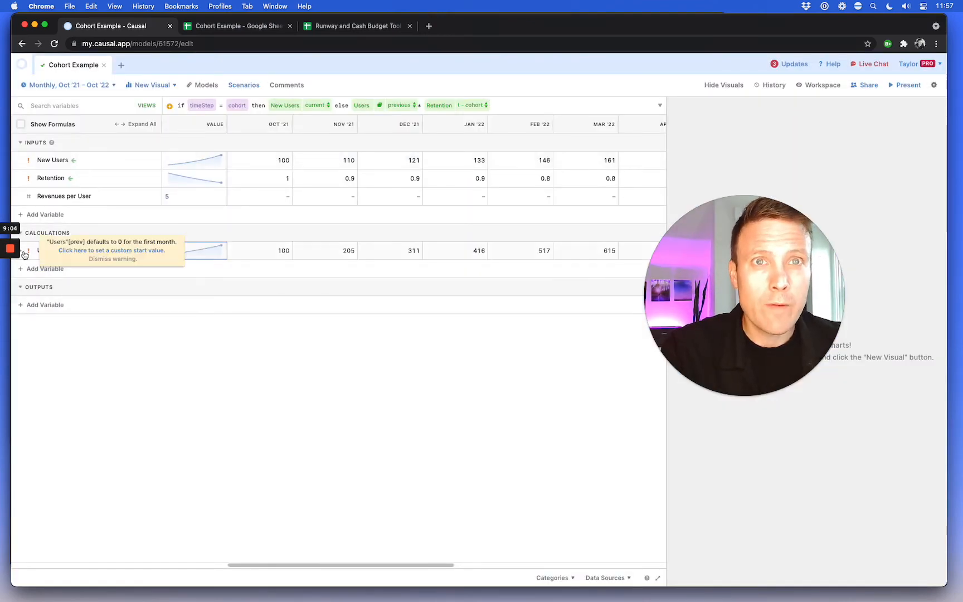
{"action": "left_click", "coordinate": [24, 253]}
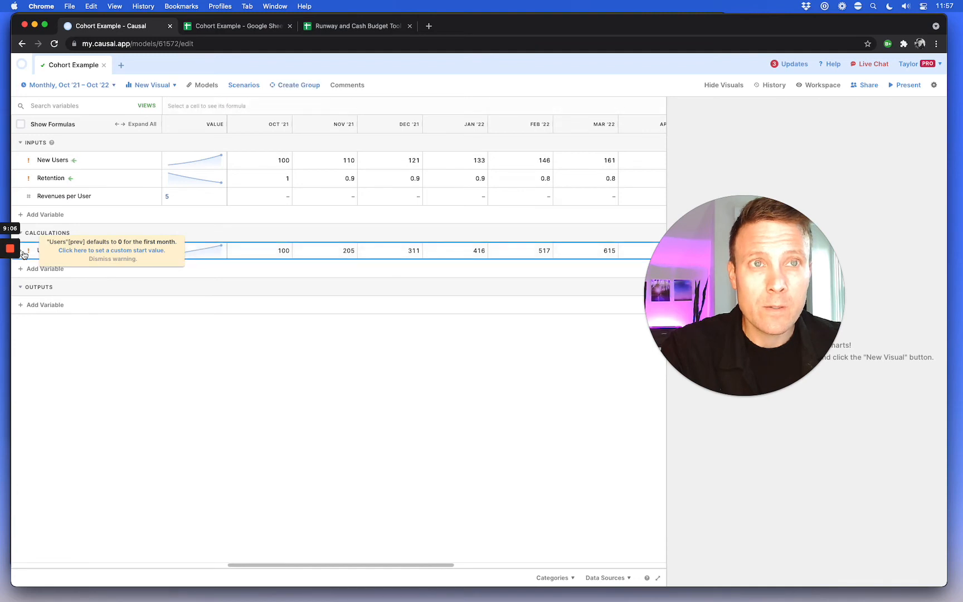
{"action": "left_click", "coordinate": [23, 252]}
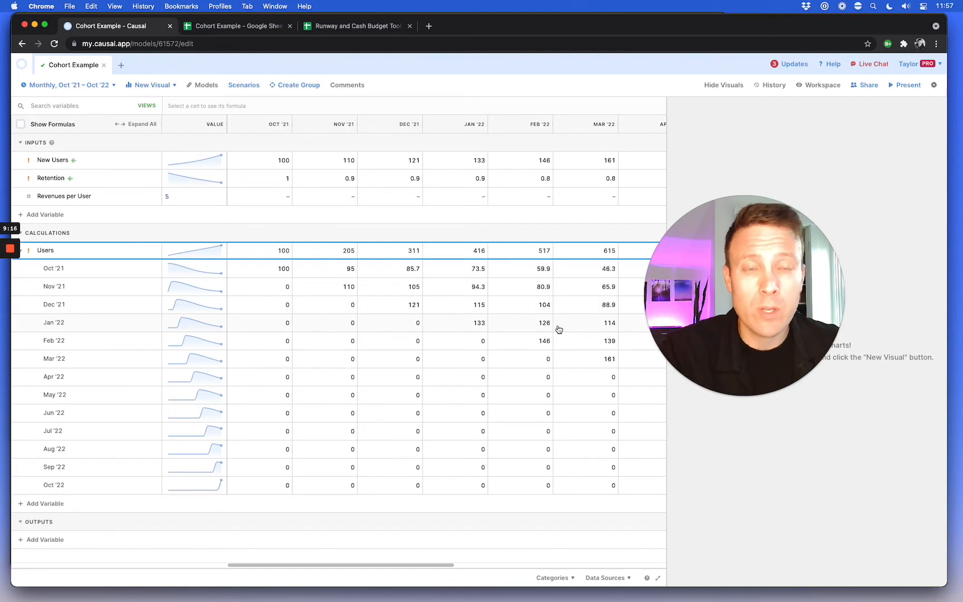
- Add a variable named Revenues to the Calculations section and select its value cell
{"action": "left_click", "coordinate": [47, 509]}
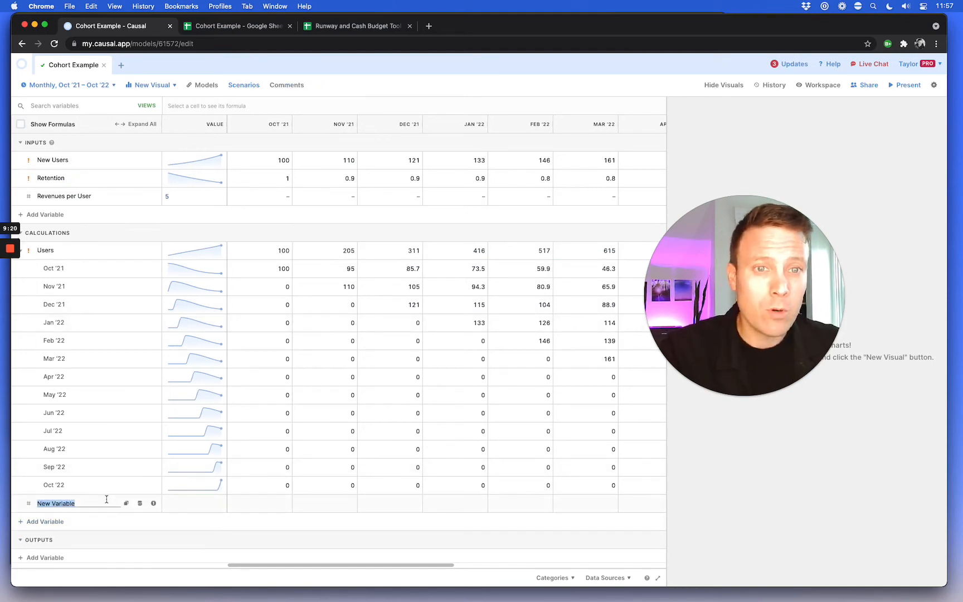
{"action": "type", "text": "REv"}
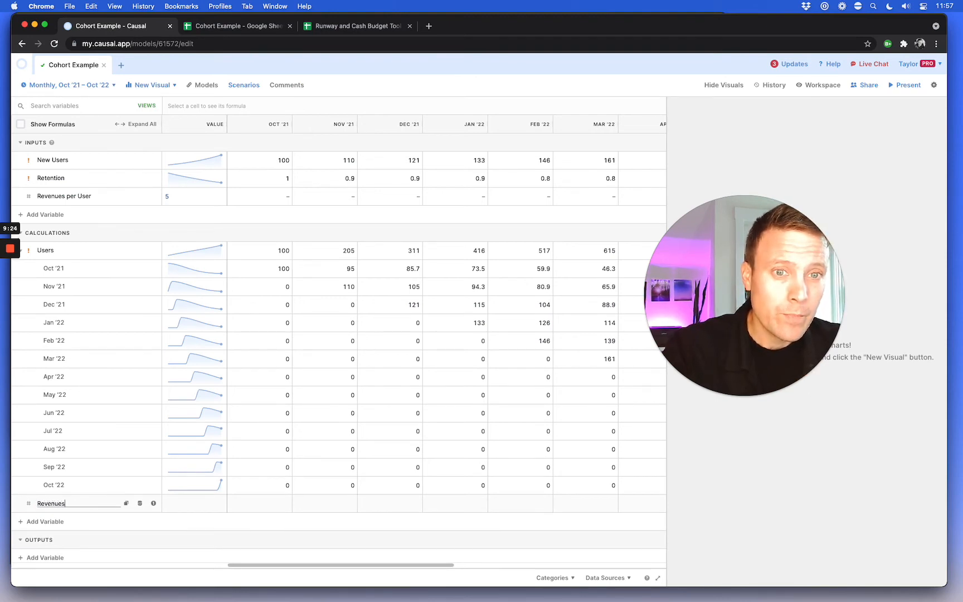
{"action": "key", "text": "Return"}
{"action": "left_click", "coordinate": [198, 502]}
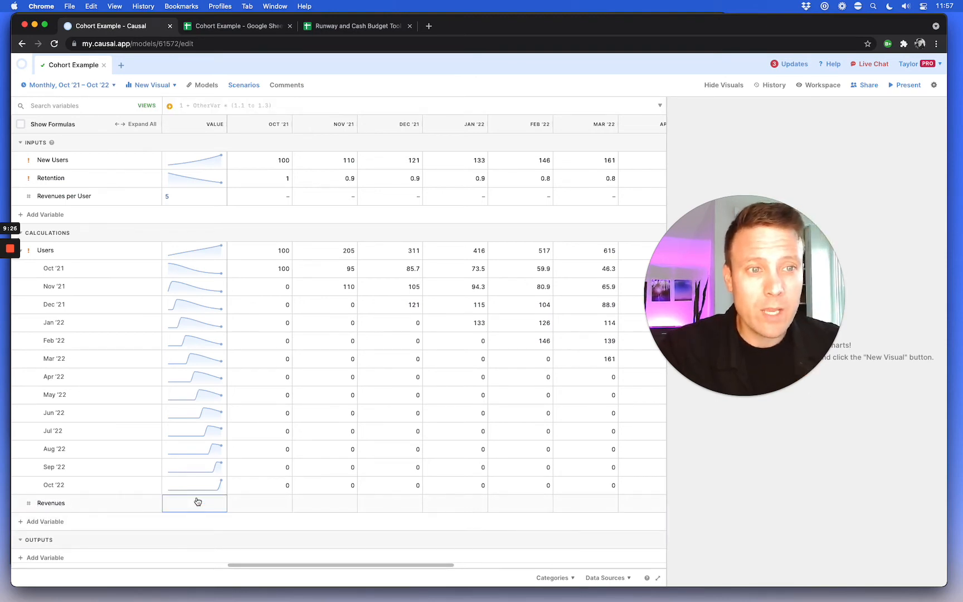
- Write the Revenues formula as Users current * Revenues per User and apply it
{"action": "type", "text": "users"}
{"action": "key", "text": "Return"}
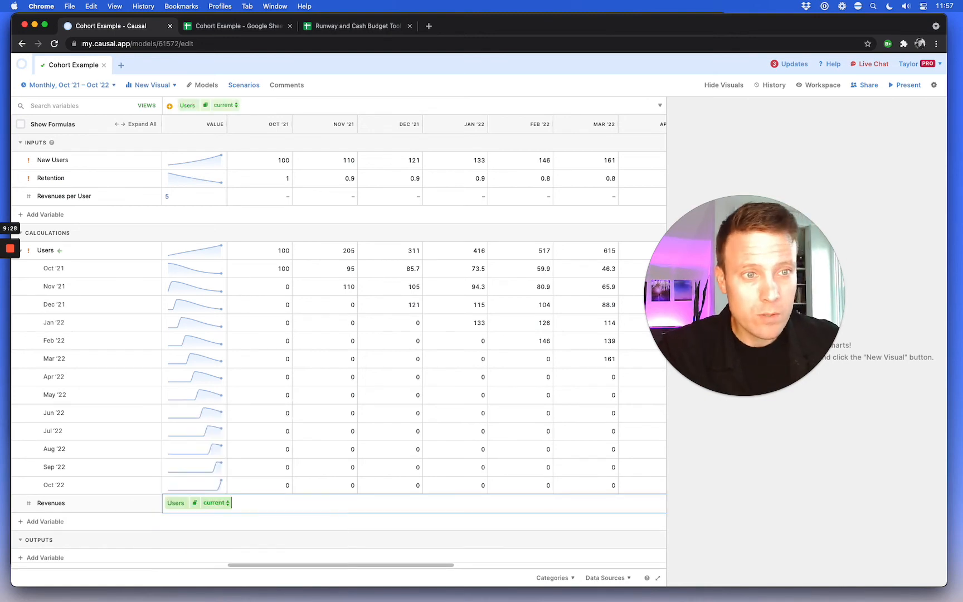
{"action": "type", "text": "* av"}
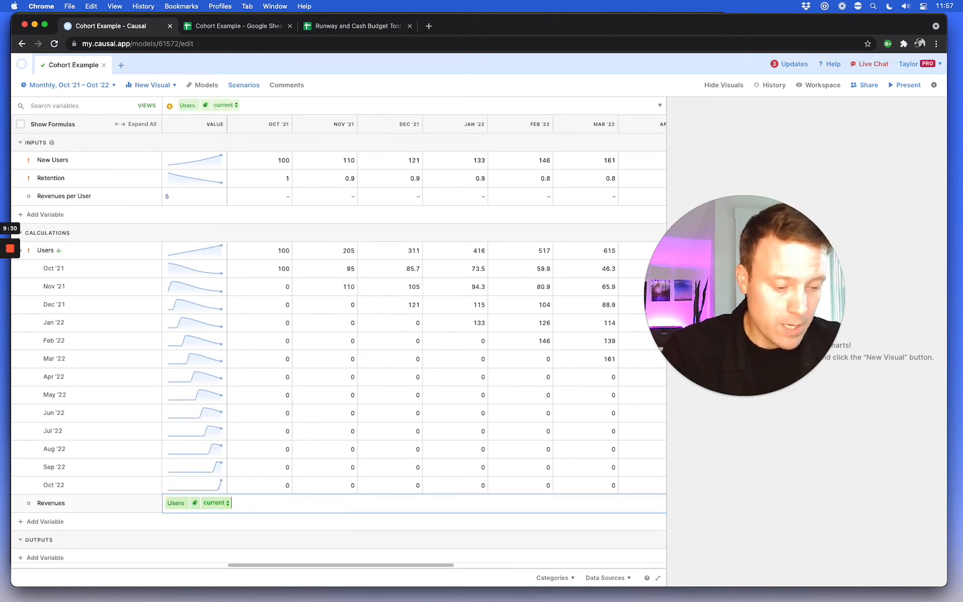
{"action": "type", "text": "er"}
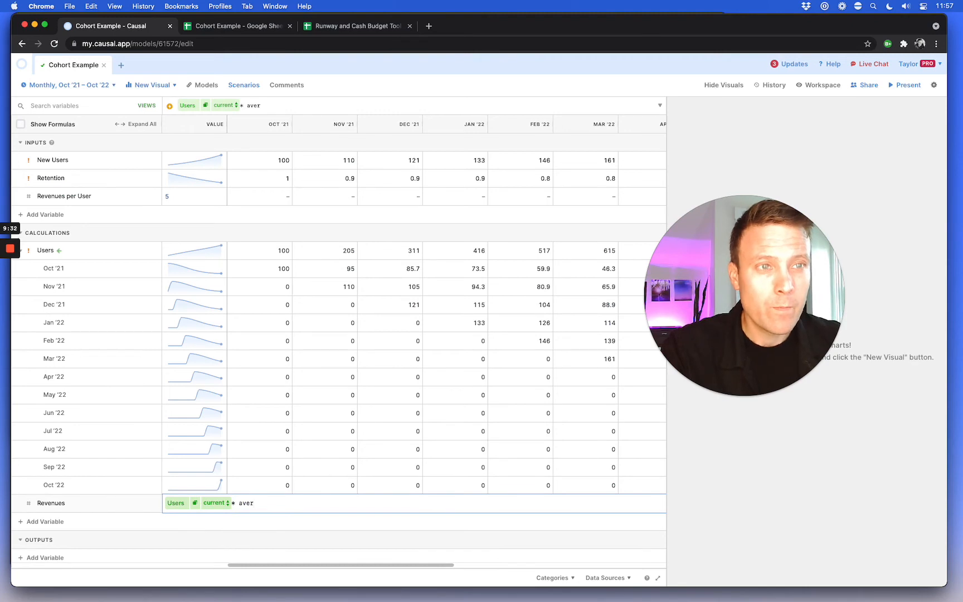
{"action": "key", "text": "BackSpace"}
{"action": "key", "text": "BackSpace"}
{"action": "key", "text": "BackSpace"}
{"action": "key", "text": "BackSpace"}
{"action": "type", "text": "reve"}
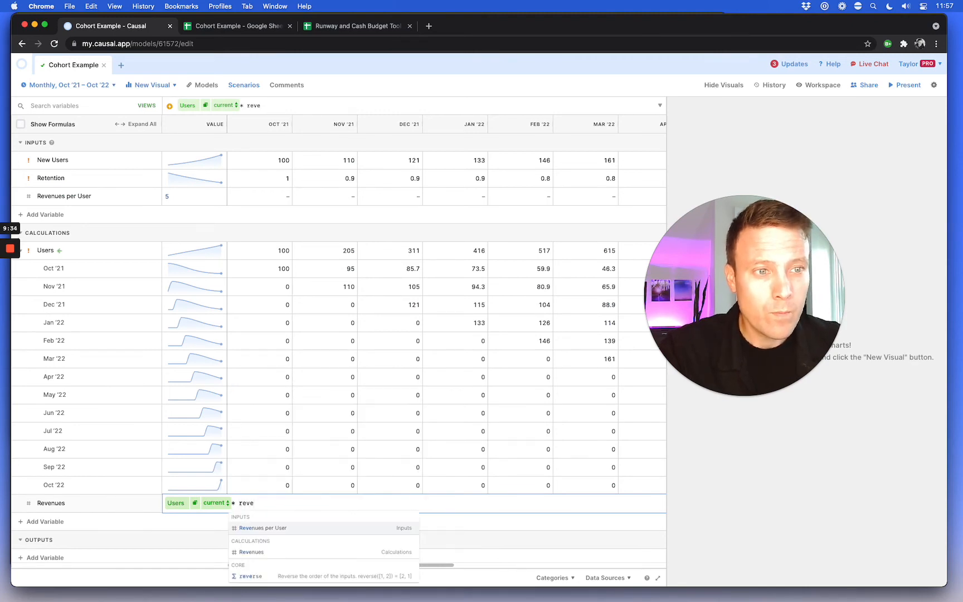
{"action": "left_click", "coordinate": [262, 527]}
{"action": "key", "text": "Return"}
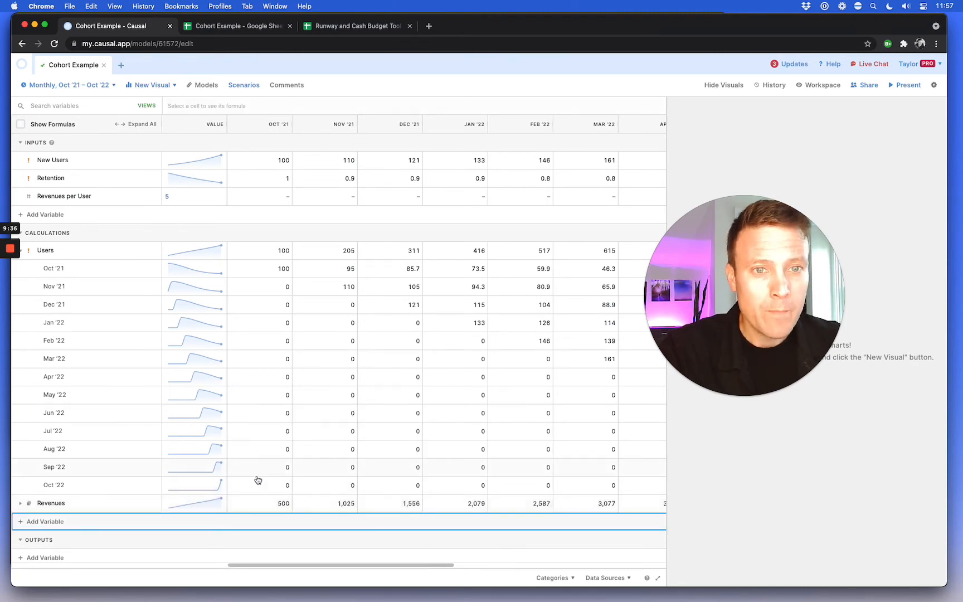
- Expand the Revenues variable to examine its monthly values for each cohort
{"action": "left_click", "coordinate": [21, 503]}
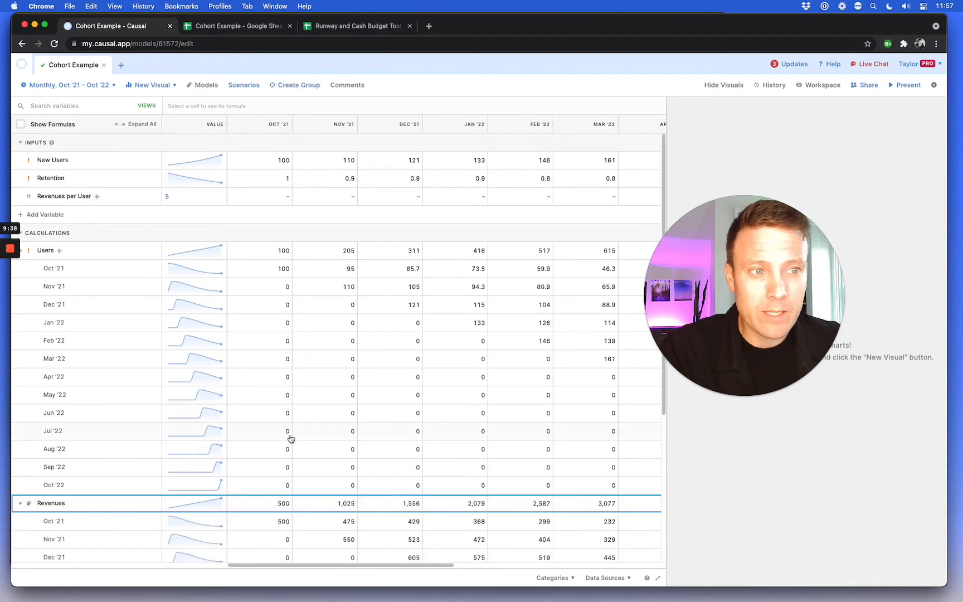
{"action": "scroll", "coordinate": [291, 439], "scroll_direction": "down", "scroll_amount": 5}
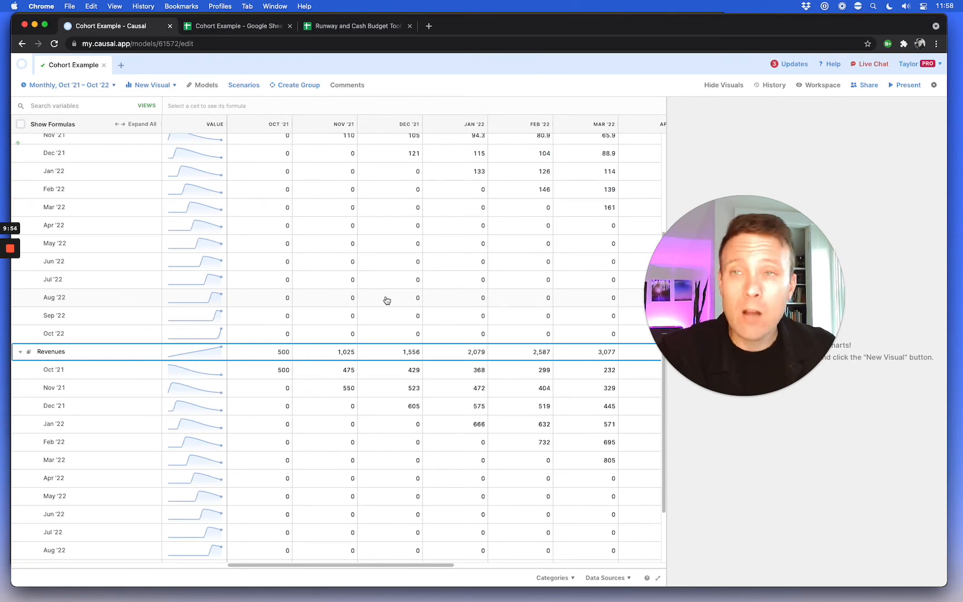
{"action": "scroll", "coordinate": [376, 335], "scroll_direction": "up", "scroll_amount": 3}
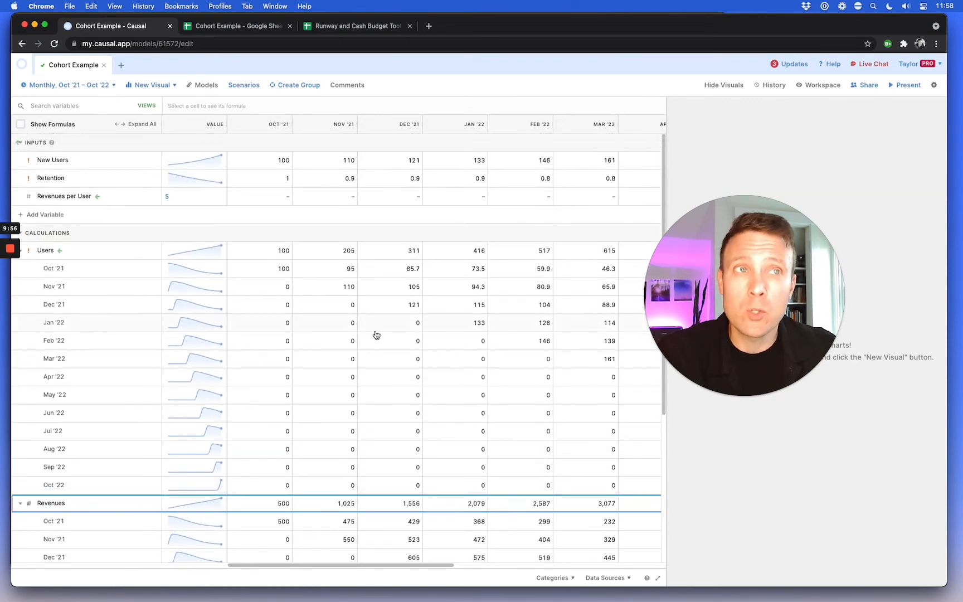
- Open the Revenues per User value for editing and clear its constant
{"action": "left_click", "coordinate": [200, 203]}
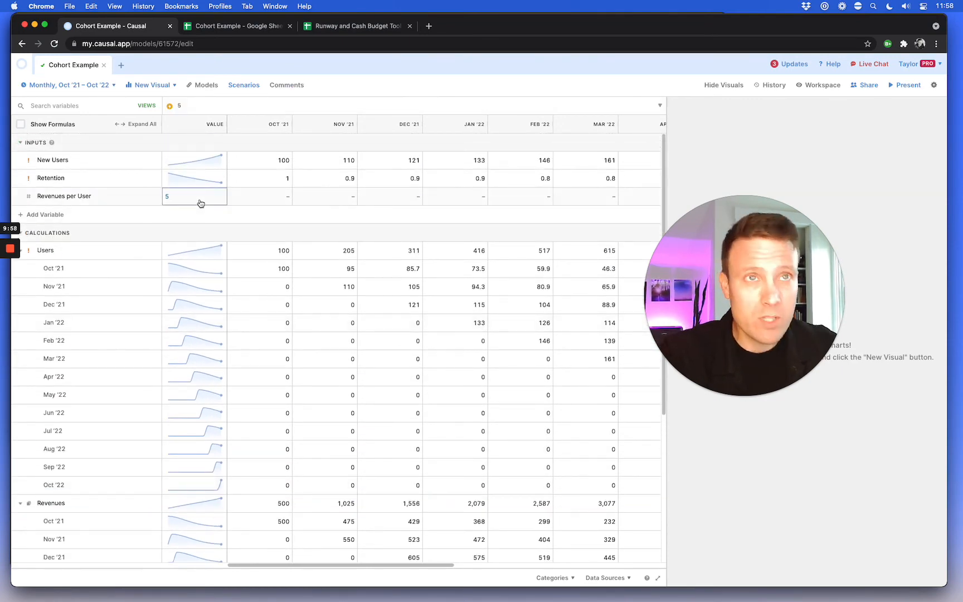
{"action": "left_click", "coordinate": [200, 200]}
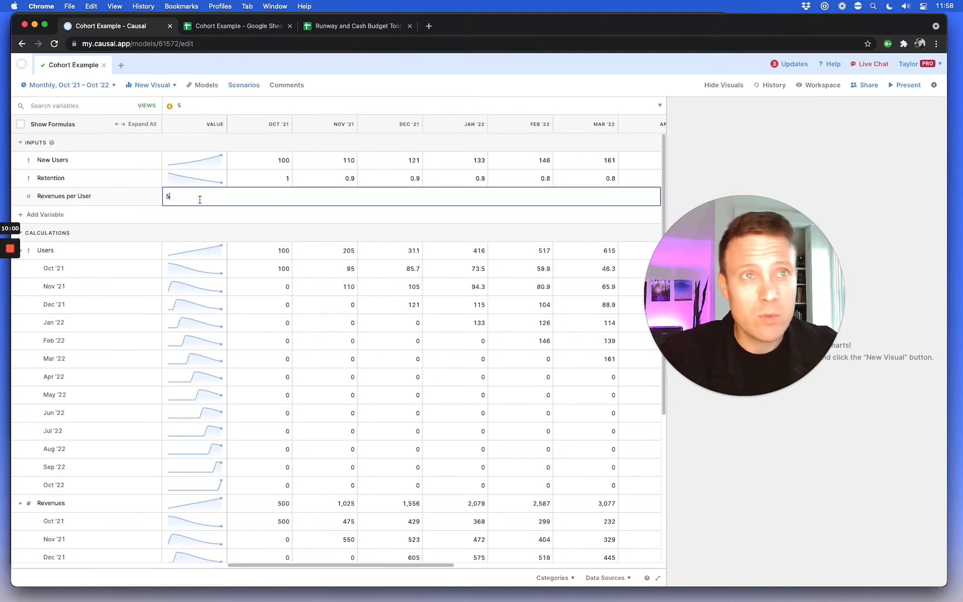
{"action": "key", "text": "BackSpace"}
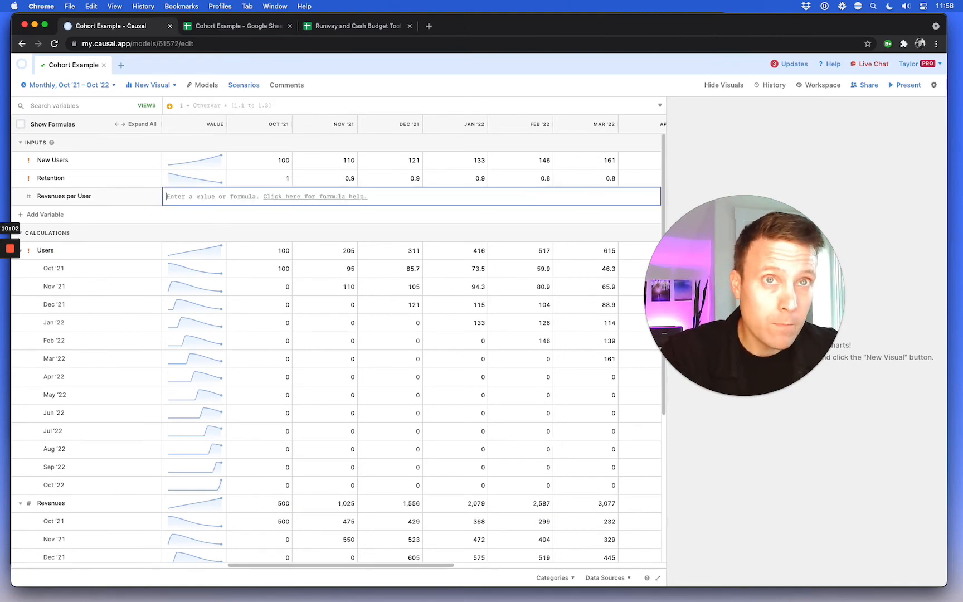
{"action": "type", "text": "reve"}
{"action": "key", "text": "BackSpace"}
{"action": "key", "text": "BackSpace"}
{"action": "key", "text": "BackSpace"}
{"action": "key", "text": "BackSpace"}
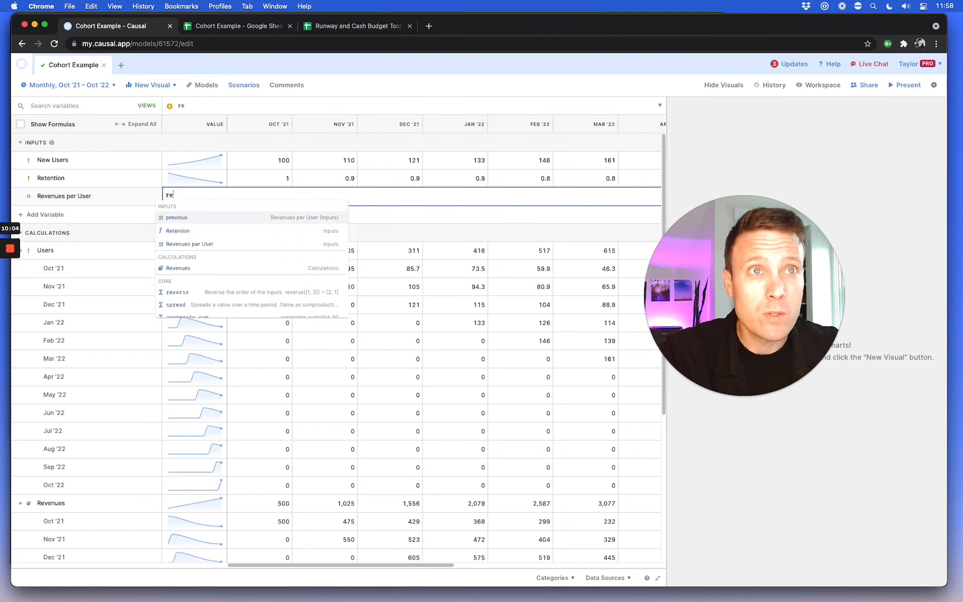
{"action": "type", "text": "if ti"}
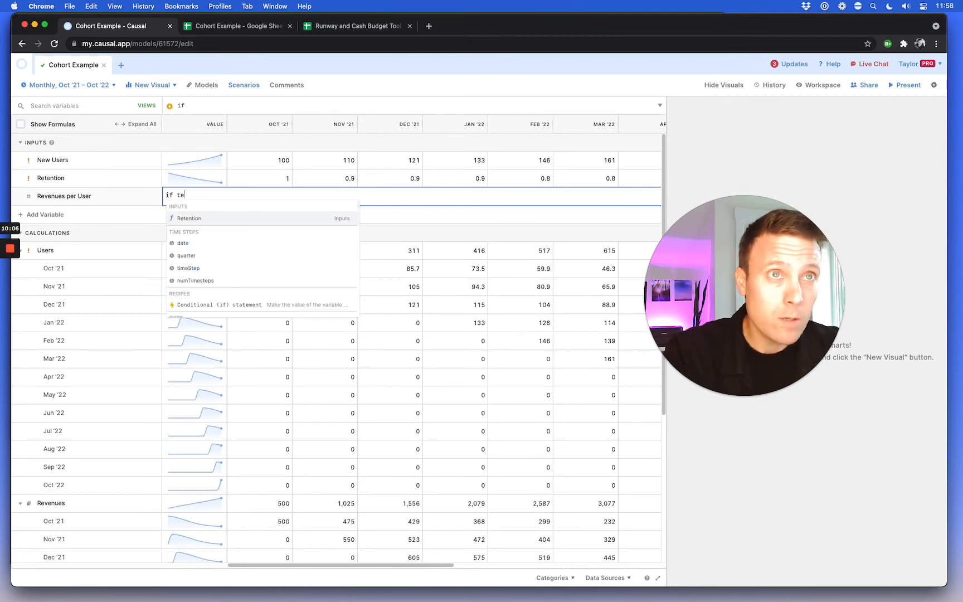
{"action": "key", "text": "BackSpace"}
{"action": "key", "text": "BackSpace"}
{"action": "key", "text": "BackSpace"}
{"action": "key", "text": "BackSpace"}
{"action": "key", "text": "BackSpace"}
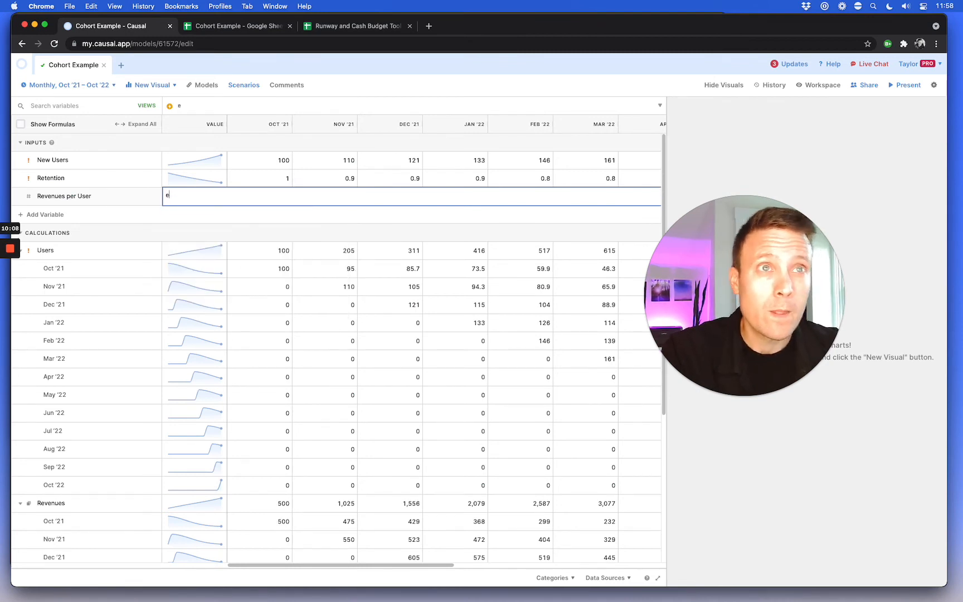
- Write the Revenues per User formula as Revenues per User previous * 1.05
{"action": "type", "text": "reve"}
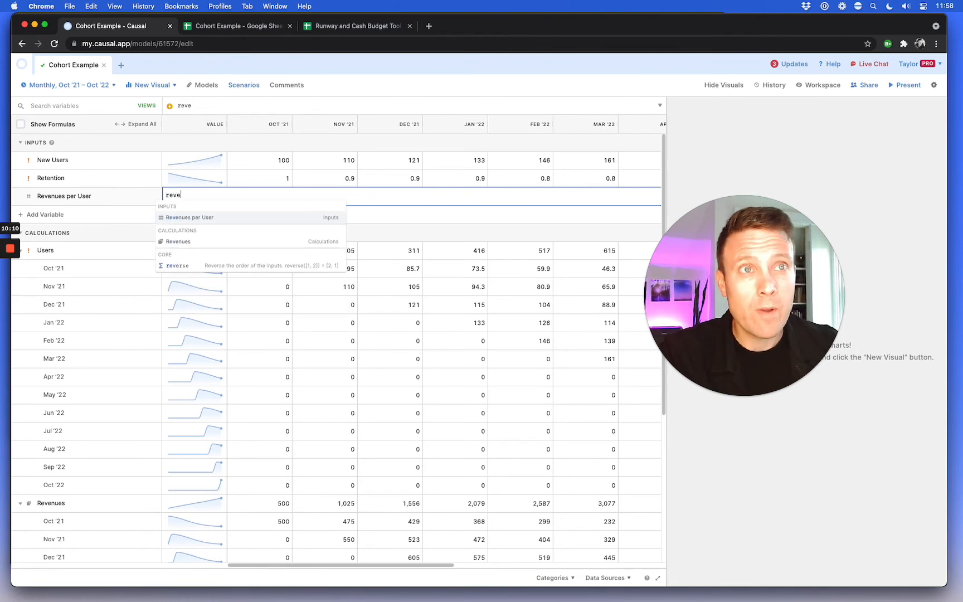
{"action": "key", "text": "Return"}
{"action": "type", "text": "*"}
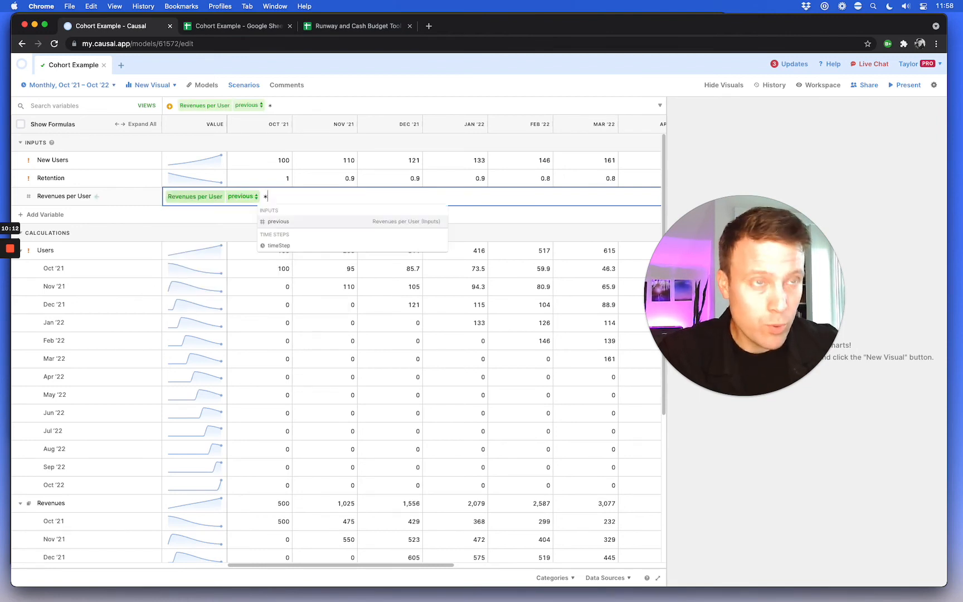
{"action": "type", "text": " 1.0"}
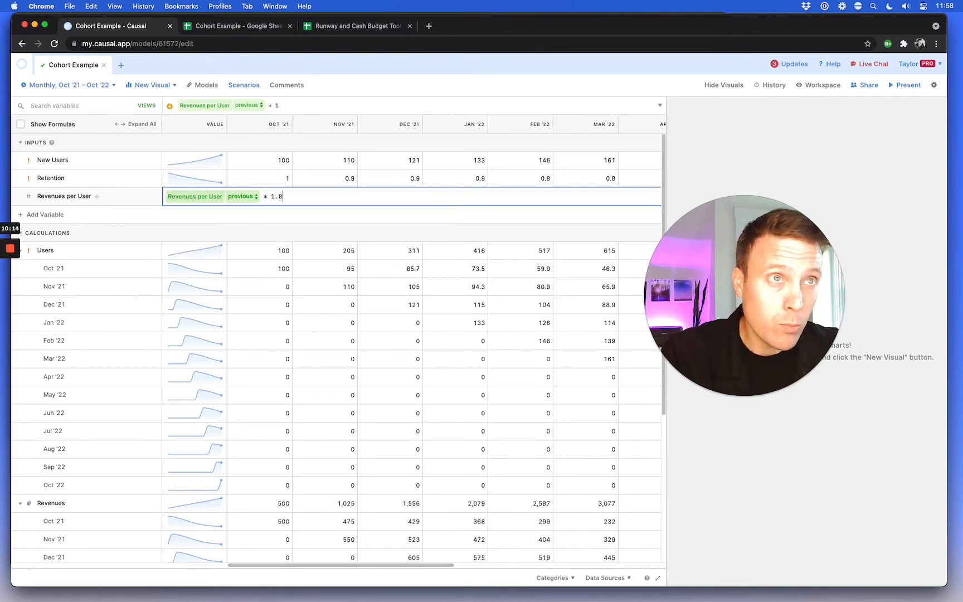
{"action": "type", "text": "5"}
{"action": "key", "text": "Return"}
- Set the Oct '21 starting value of Revenues per User to 5
{"action": "left_click", "coordinate": [281, 197]}
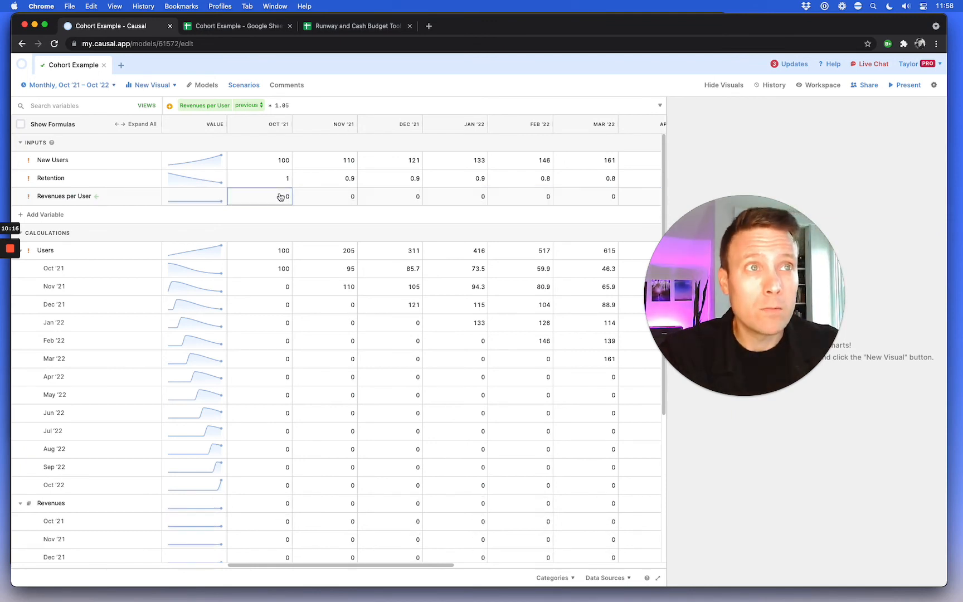
{"action": "type", "text": "5"}
{"action": "key", "text": "Return"}
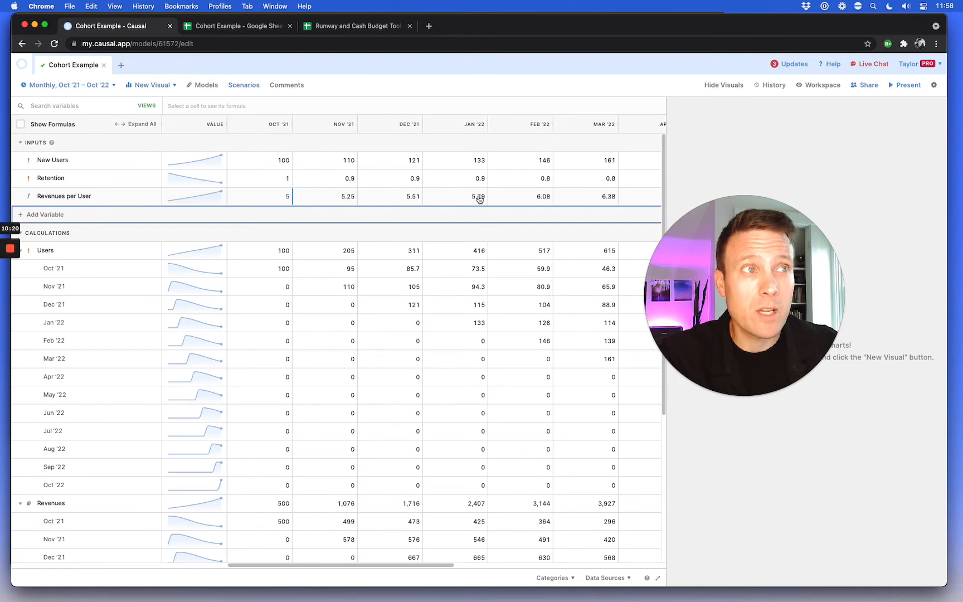
- Change the Revenues per User reference in the Revenues formula to the custom time step t - cohort, using the cohort time step
{"action": "scroll", "coordinate": [469, 349], "scroll_direction": "down", "scroll_amount": 5}
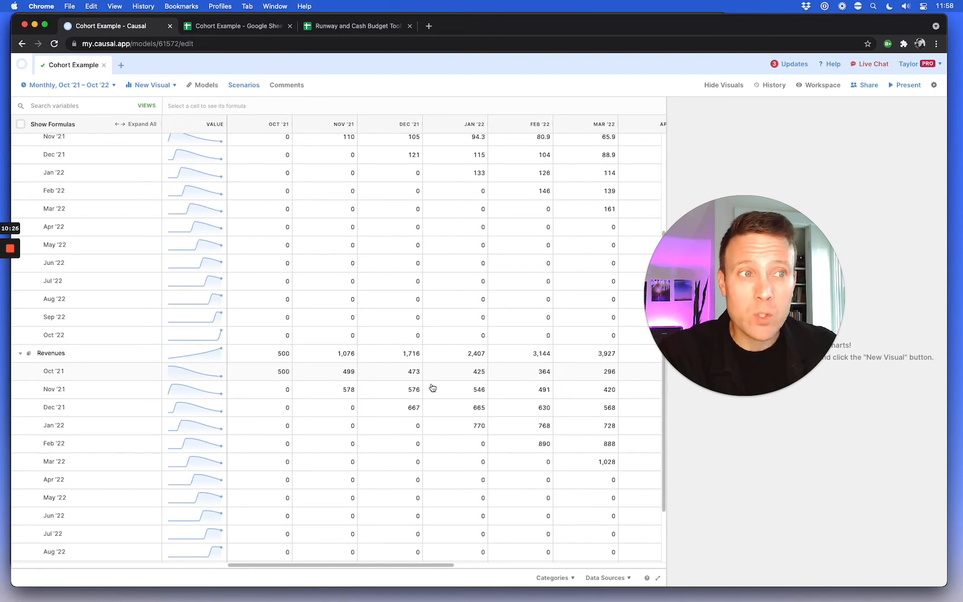
{"action": "scroll", "coordinate": [412, 394], "scroll_direction": "up", "scroll_amount": 5}
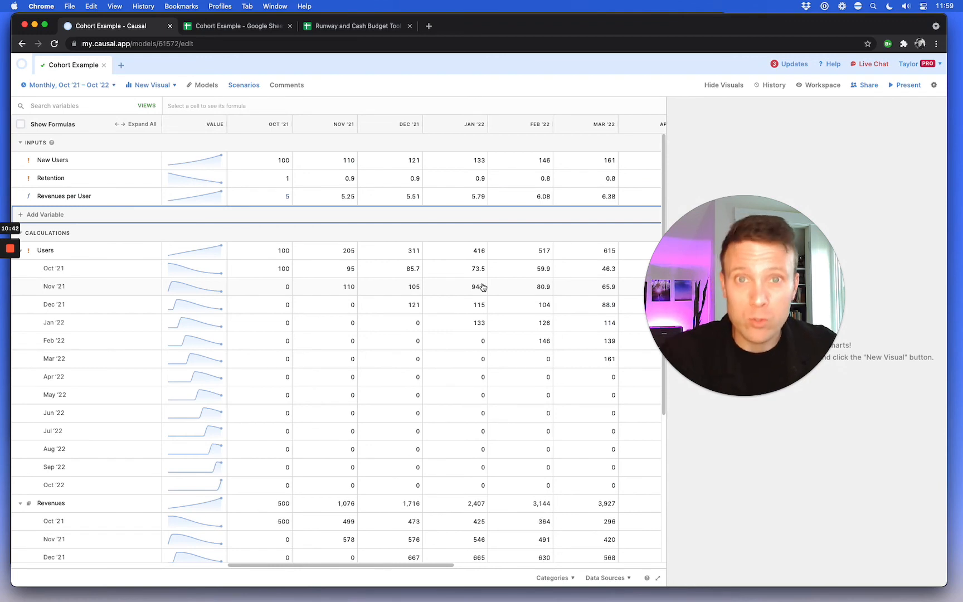
{"action": "scroll", "coordinate": [483, 287], "scroll_direction": "down", "scroll_amount": 5}
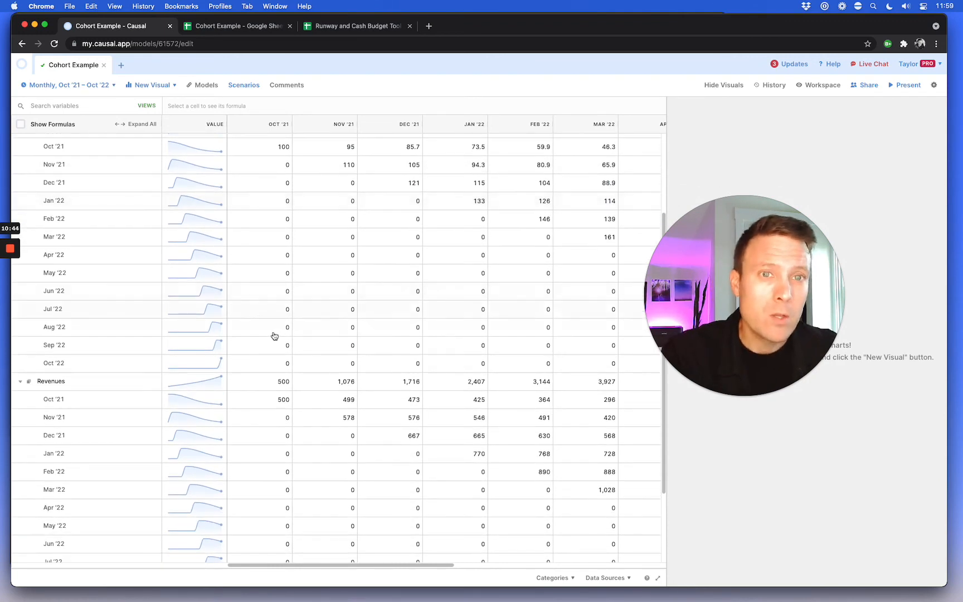
{"action": "left_click", "coordinate": [204, 387]}
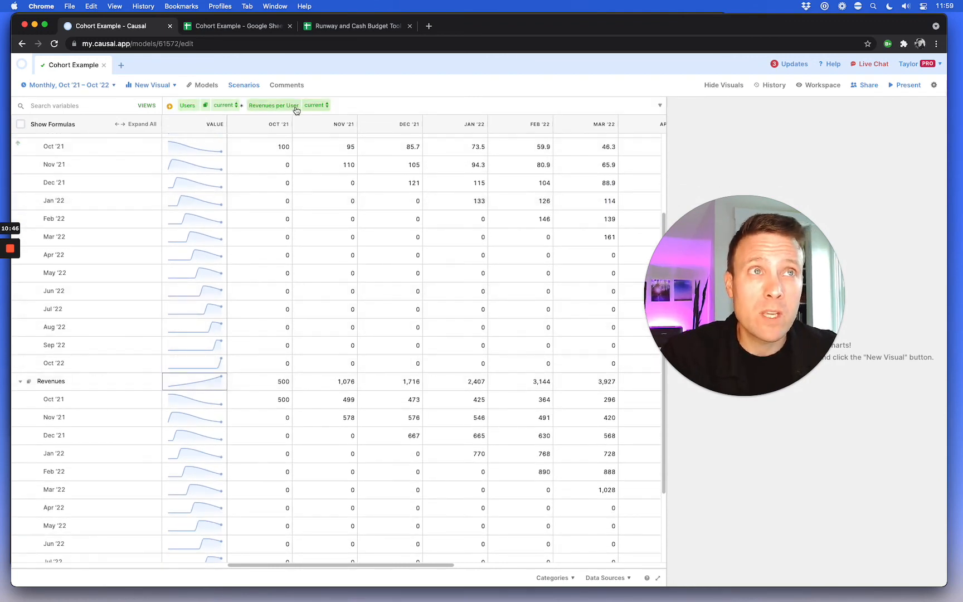
{"action": "left_click", "coordinate": [322, 105]}
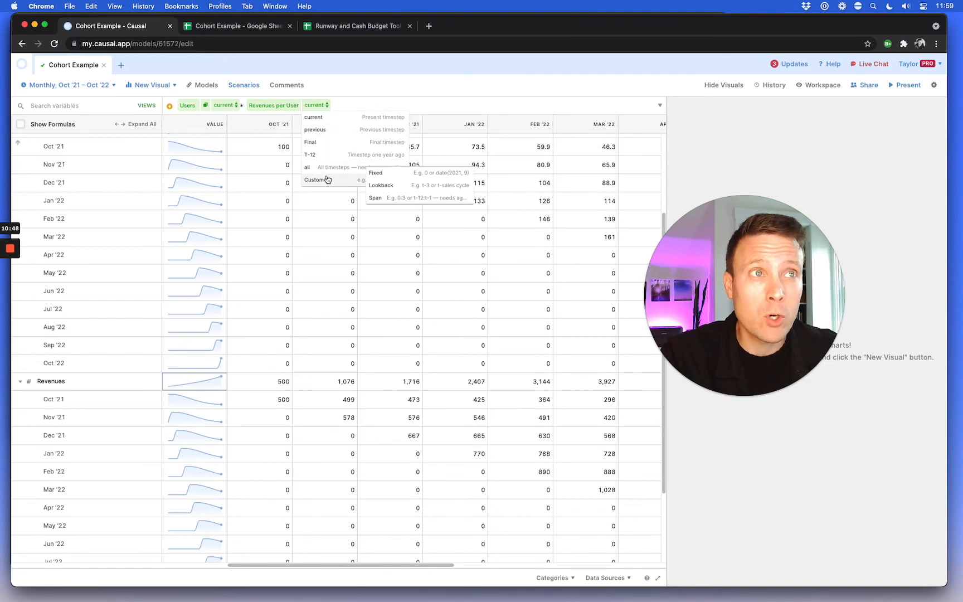
{"action": "left_click", "coordinate": [315, 180]}
{"action": "type", "text": "t -"}
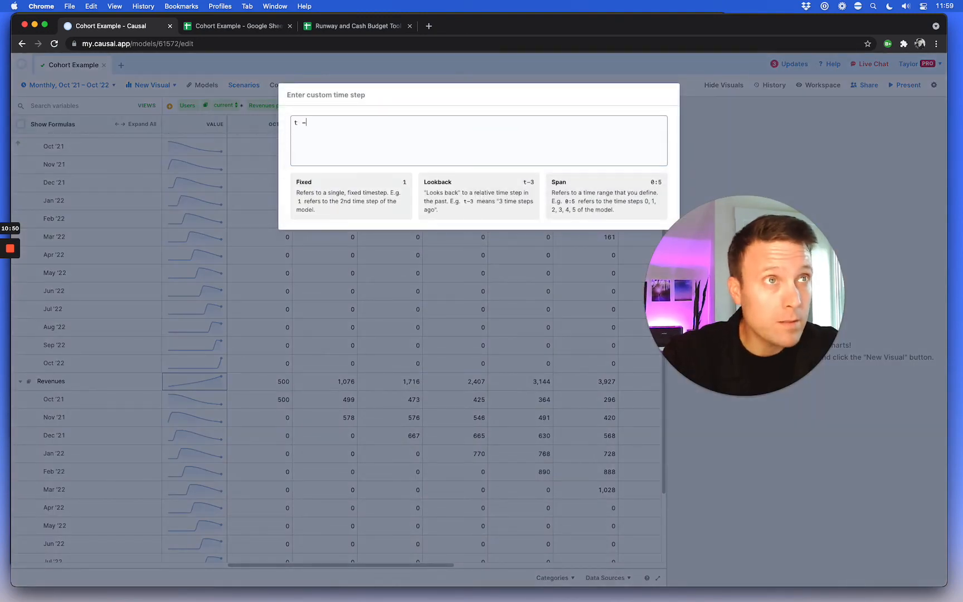
{"action": "type", "text": " coh"}
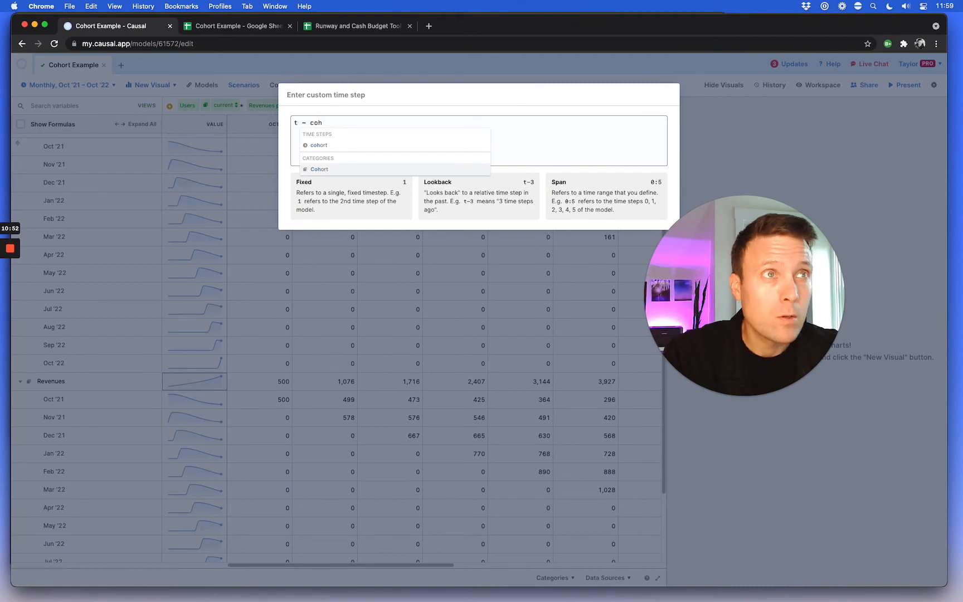
{"action": "key", "text": "Up"}
{"action": "key", "text": "Return"}
{"action": "key", "text": "Return"}
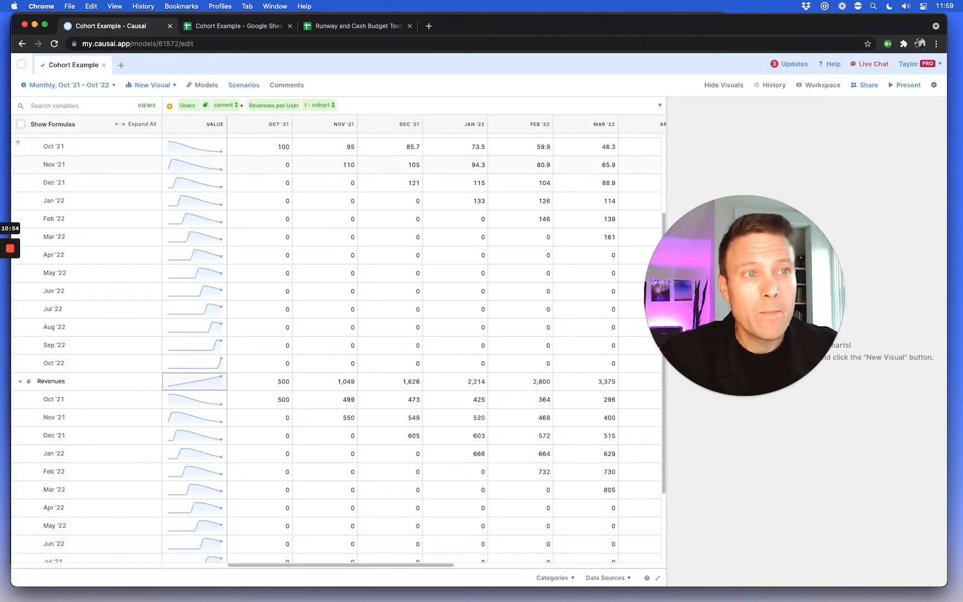
- Change the Users reference in the Revenues formula to the custom time step t - cohort
{"action": "left_click", "coordinate": [223, 105]}
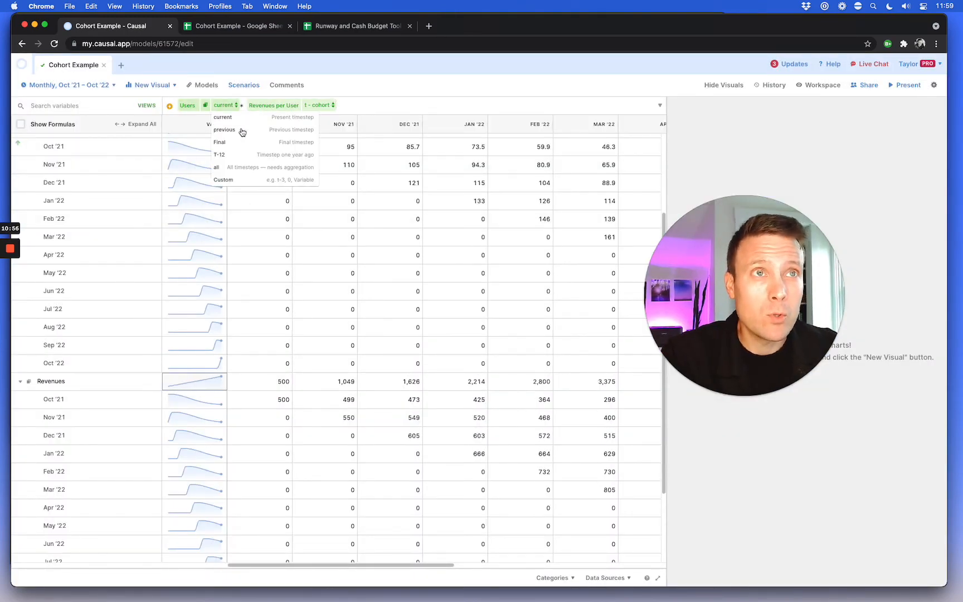
{"action": "left_click", "coordinate": [243, 176]}
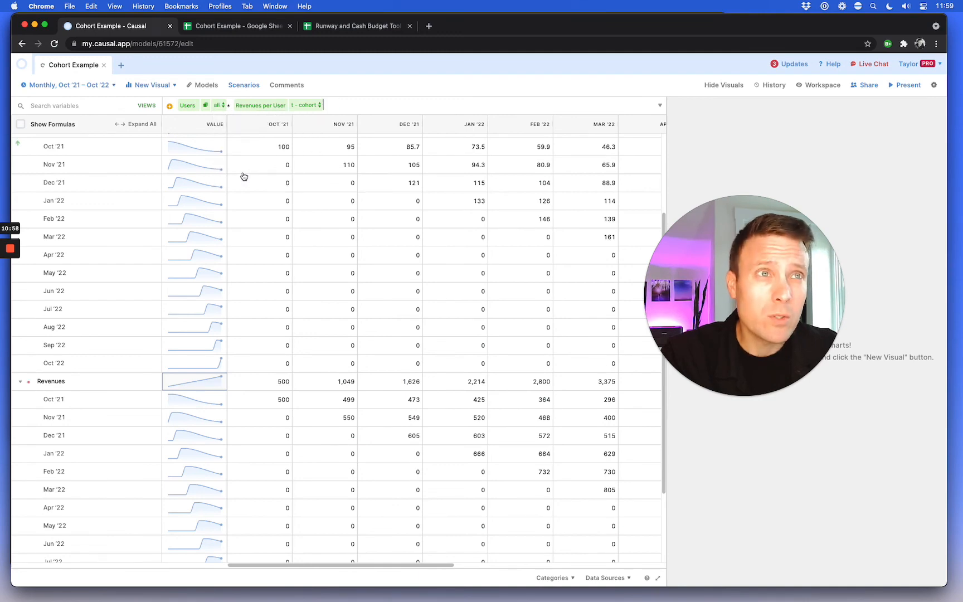
{"action": "left_click", "coordinate": [220, 105]}
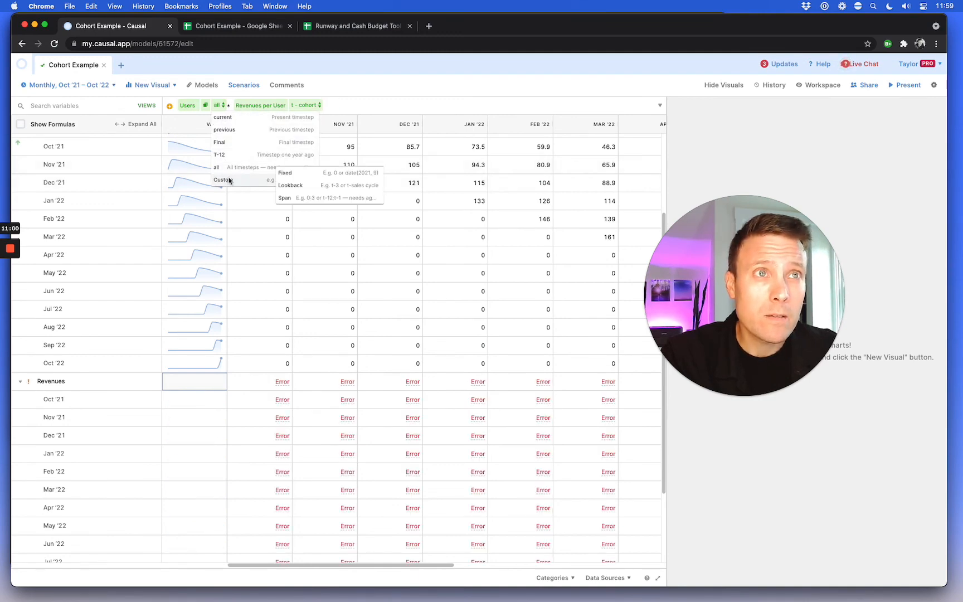
{"action": "left_click", "coordinate": [229, 180]}
{"action": "type", "text": "t -"}
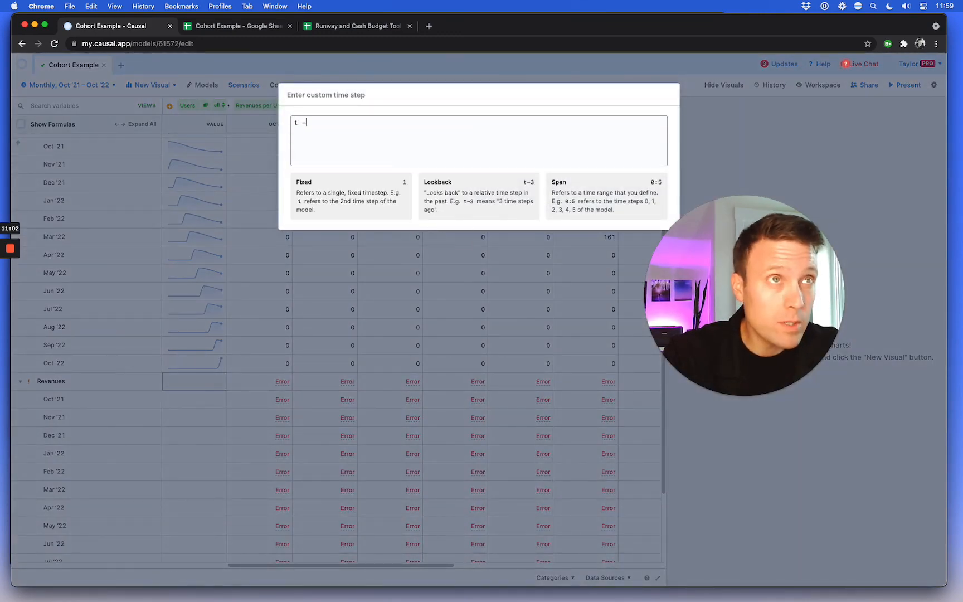
{"action": "type", "text": " cohort"}
{"action": "key", "text": "Return"}
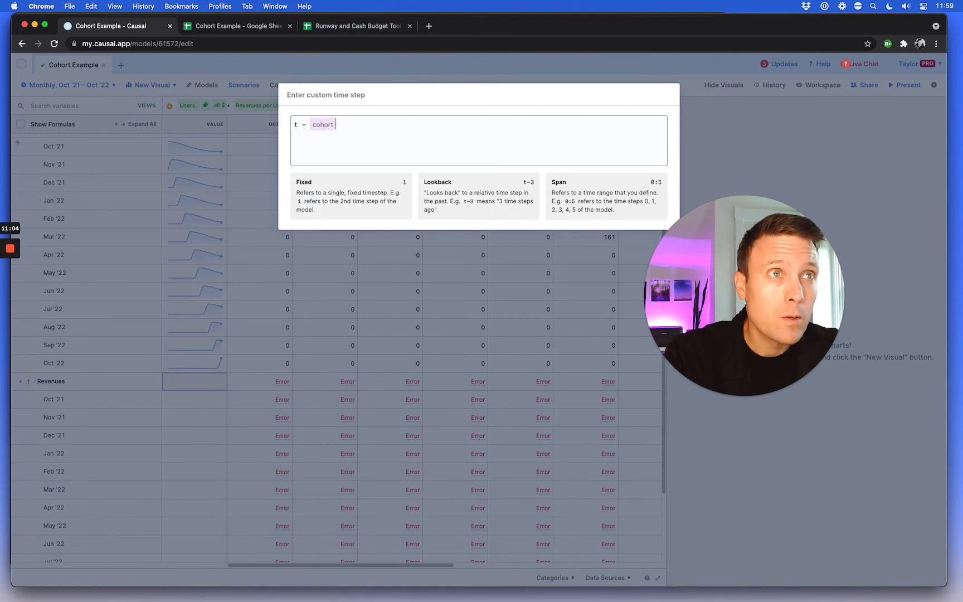
{"action": "key", "text": "Return"}
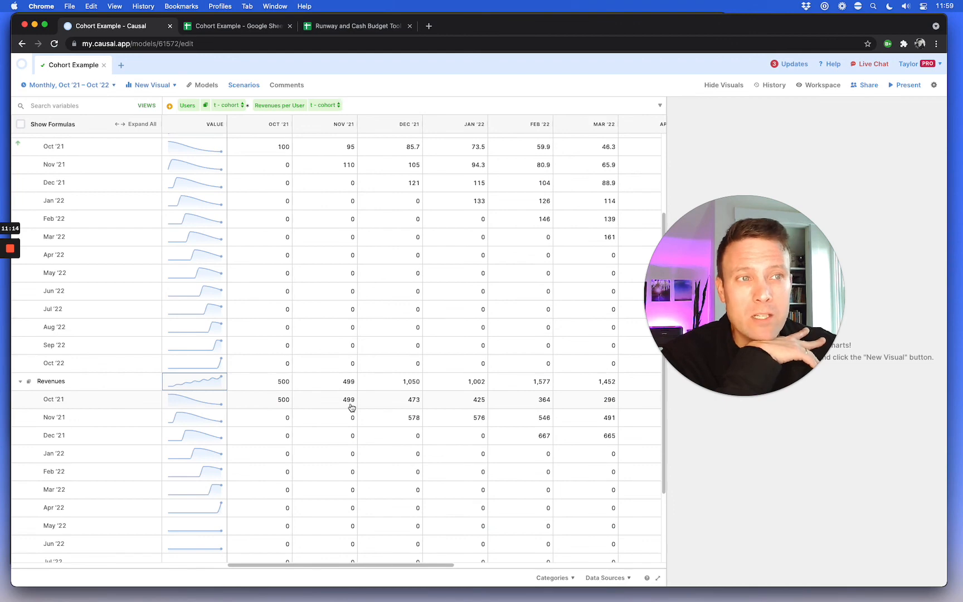
- Compare the Revenues per User inputs and the Users values with the monthly Revenues of each cohort
{"action": "scroll", "coordinate": [350, 408], "scroll_direction": "up", "scroll_amount": 3}
{"action": "scroll", "coordinate": [350, 408], "scroll_direction": "up", "scroll_amount": 3}
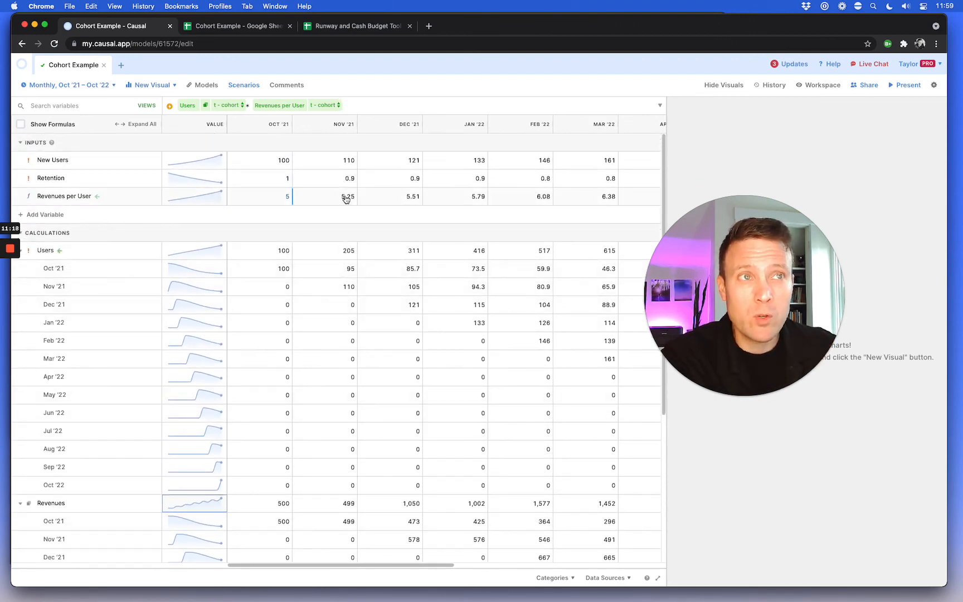
{"action": "scroll", "coordinate": [356, 394], "scroll_direction": "down", "scroll_amount": 5}
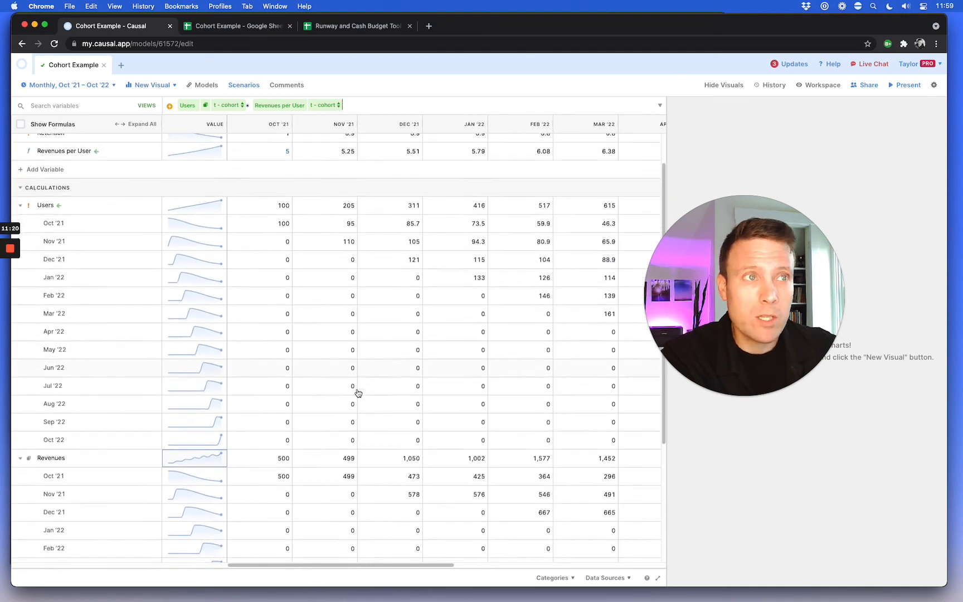
{"action": "scroll", "coordinate": [358, 393], "scroll_direction": "down", "scroll_amount": 2}
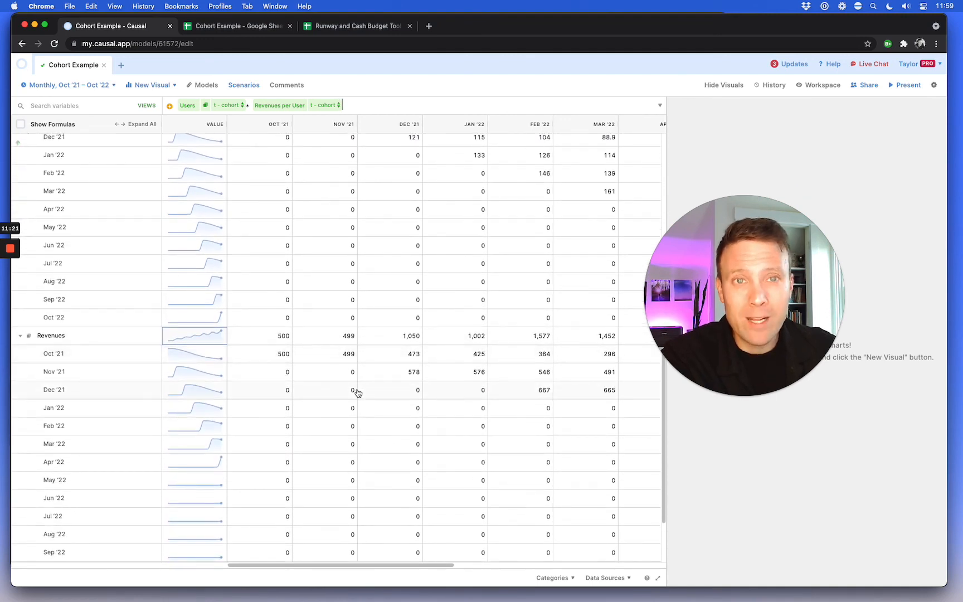